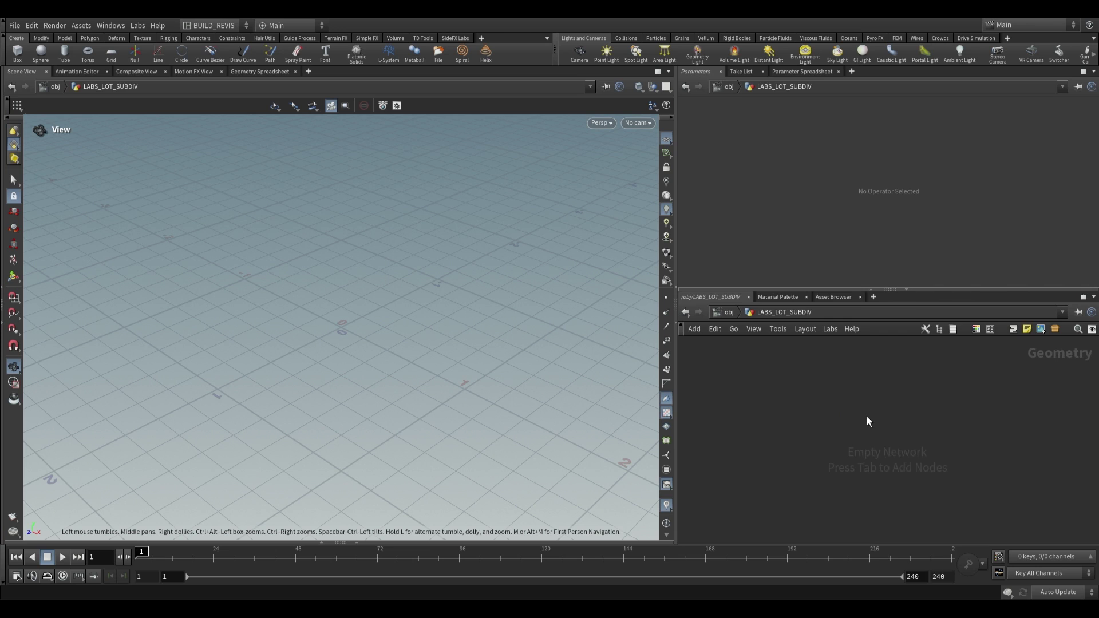
Add a Labs Lot Subdivision node to the empty LABS_LOT_SUBDIV network.
{"action": "key", "text": "Tab"}
{"action": "type", "text": "l"}
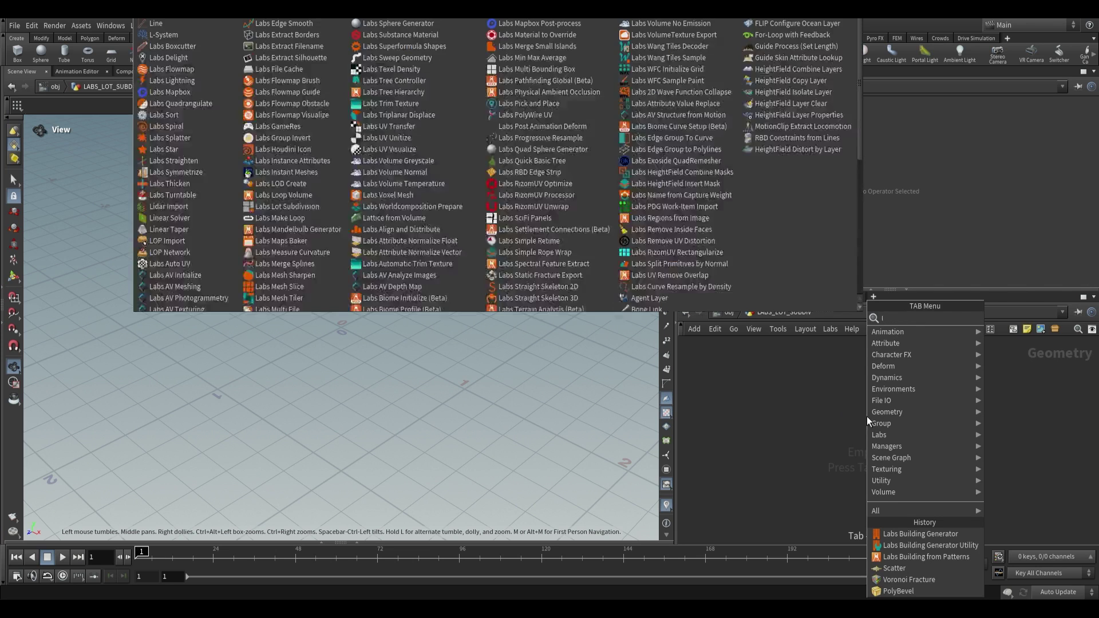
{"action": "type", "text": "abs lot"}
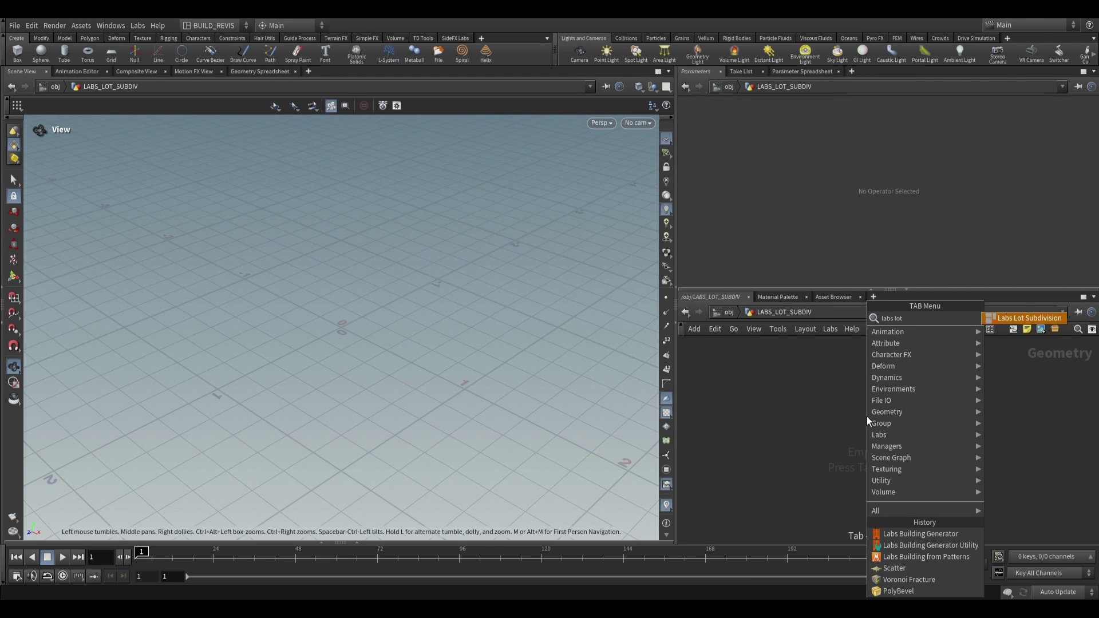
{"action": "key", "text": "Return"}
{"action": "left_click", "coordinate": [867, 416]}
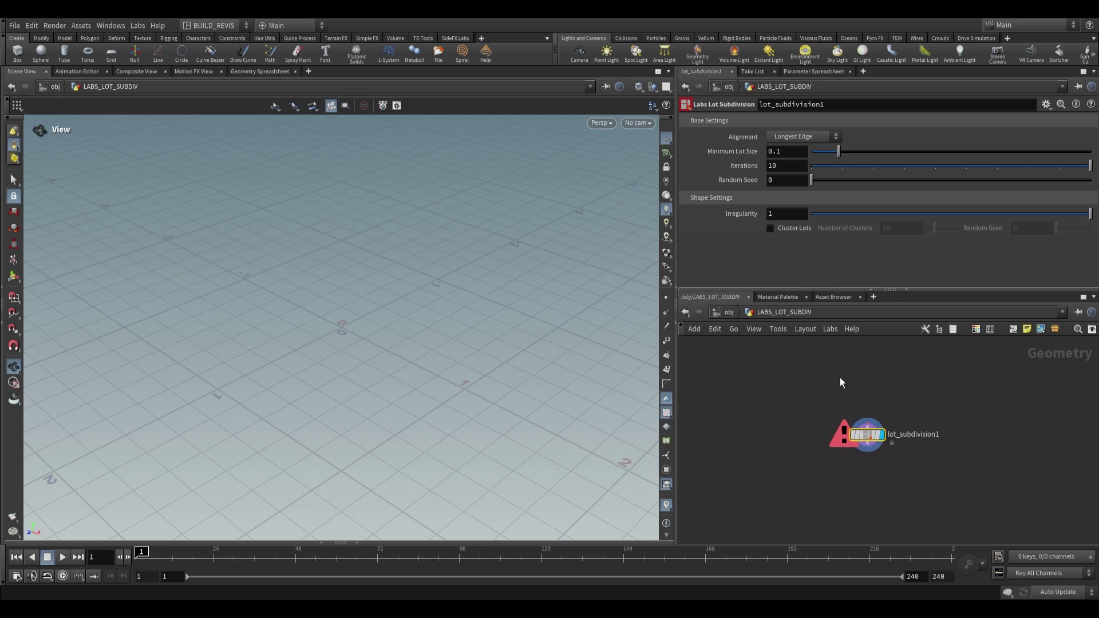
Add a Grid node above the lot subdivision node and set its rows and columns to 2.
{"action": "scroll", "coordinate": [852, 382], "scroll_direction": "up", "scroll_amount": 1}
{"action": "key", "text": "Tab"}
{"action": "type", "text": "grid"}
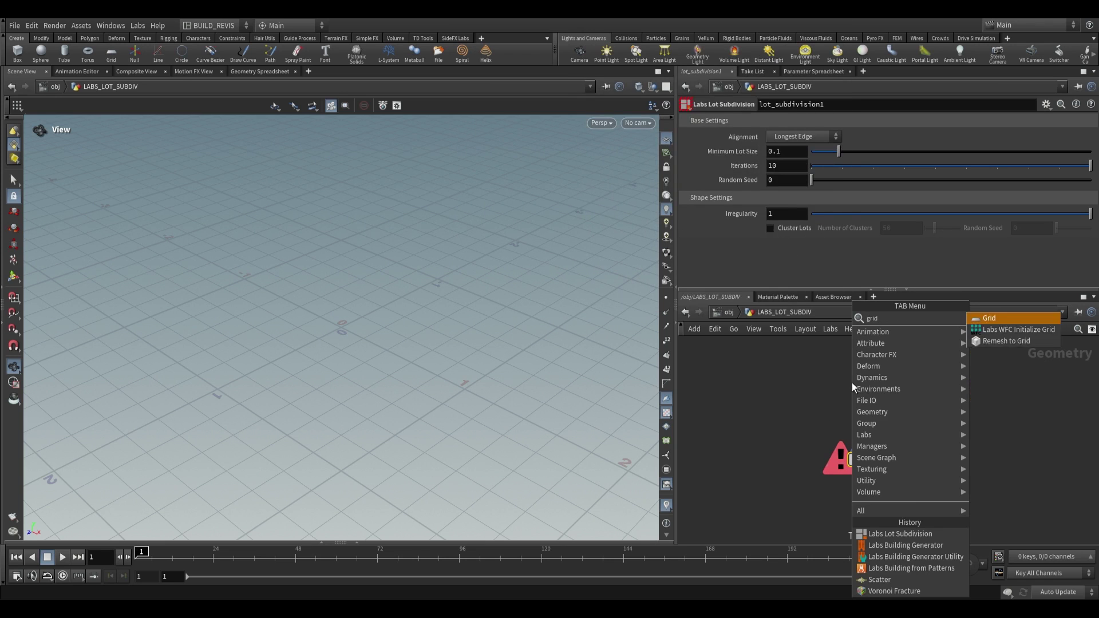
{"action": "key", "text": "Return"}
{"action": "left_click", "coordinate": [852, 382]}
{"action": "left_click_drag", "start_coordinate": [468, 299], "coordinate": [437, 301]}
{"action": "type", "text": "2"}
{"action": "key", "text": "Tab"}
{"action": "type", "text": "2"}
{"action": "key", "text": "Return"}
{"action": "scroll", "coordinate": [407, 306], "scroll_direction": "down", "scroll_amount": 3}
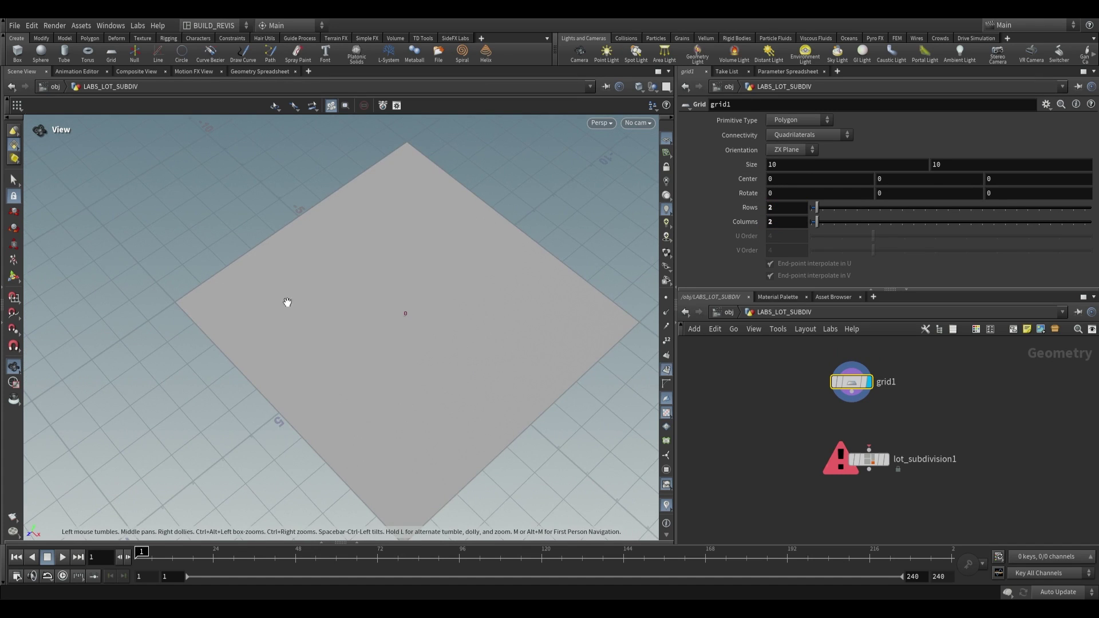
Connect the grid to the lot subdivision node and display the subdivided output.
{"action": "middle_click_drag", "start_coordinate": [401, 327], "coordinate": [358, 275]}
{"action": "scroll", "coordinate": [358, 274], "scroll_direction": "up", "scroll_amount": 1}
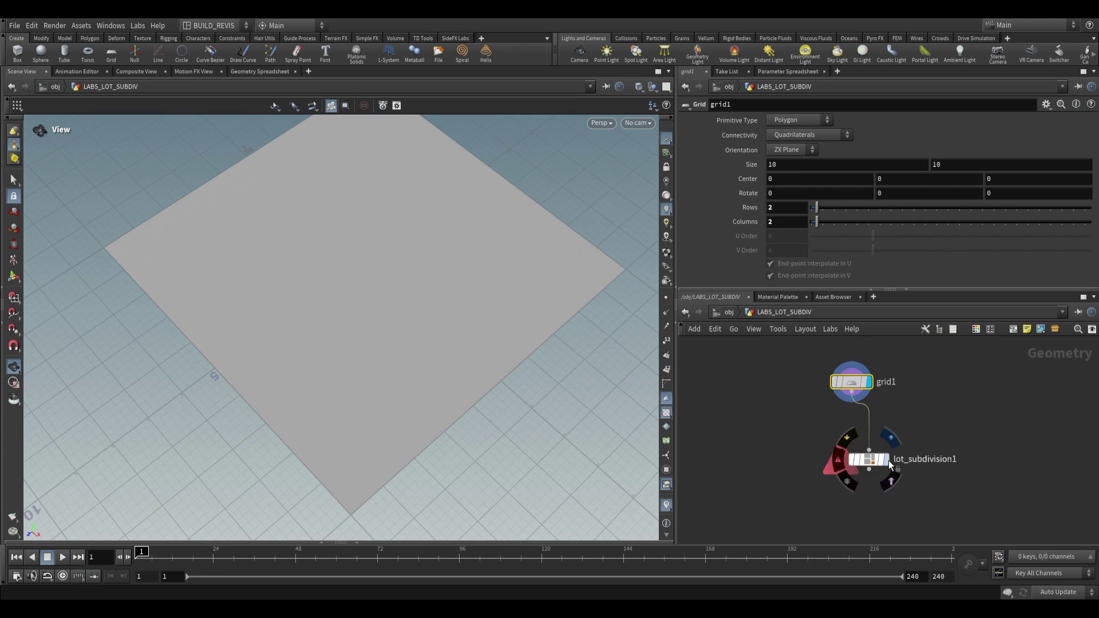
{"action": "left_click", "coordinate": [888, 461]}
{"action": "left_click_drag", "start_coordinate": [385, 318], "coordinate": [335, 346]}
{"action": "scroll", "coordinate": [373, 339], "scroll_direction": "up", "scroll_amount": 2}
{"action": "left_click_drag", "start_coordinate": [248, 335], "coordinate": [593, 226]}
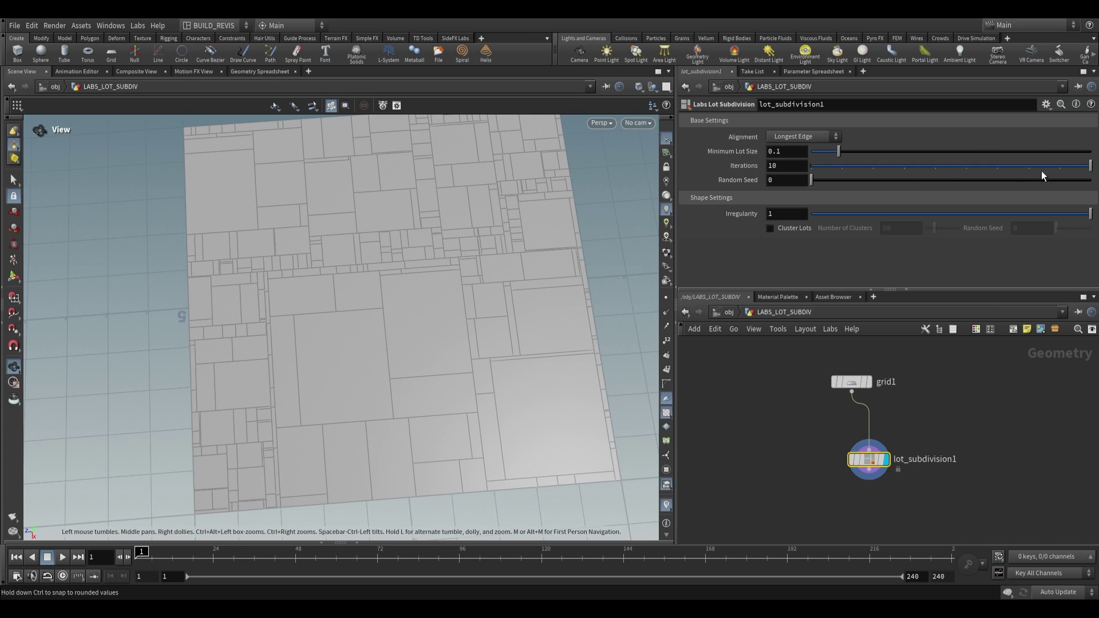
Try the lot subdivision at 1 and 2 iterations, comparing it with the source grid, and return Iterations to 10.
{"action": "left_click_drag", "start_coordinate": [1042, 171], "coordinate": [822, 169]}
{"action": "left_click_drag", "start_coordinate": [412, 269], "coordinate": [471, 198]}
{"action": "left_click", "coordinate": [868, 382]}
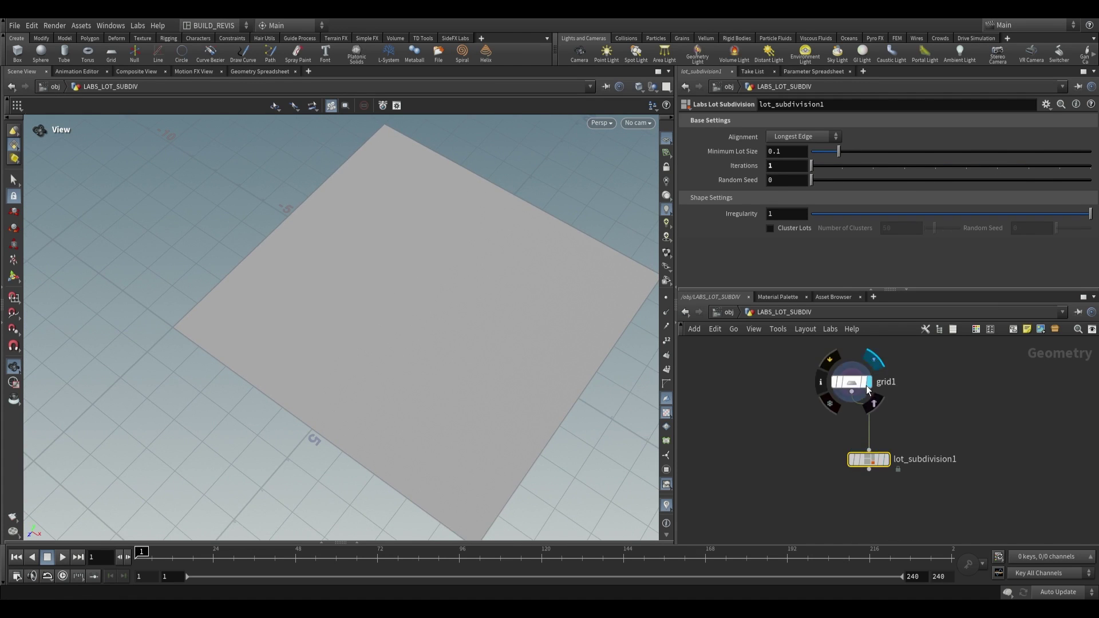
{"action": "left_click", "coordinate": [888, 464]}
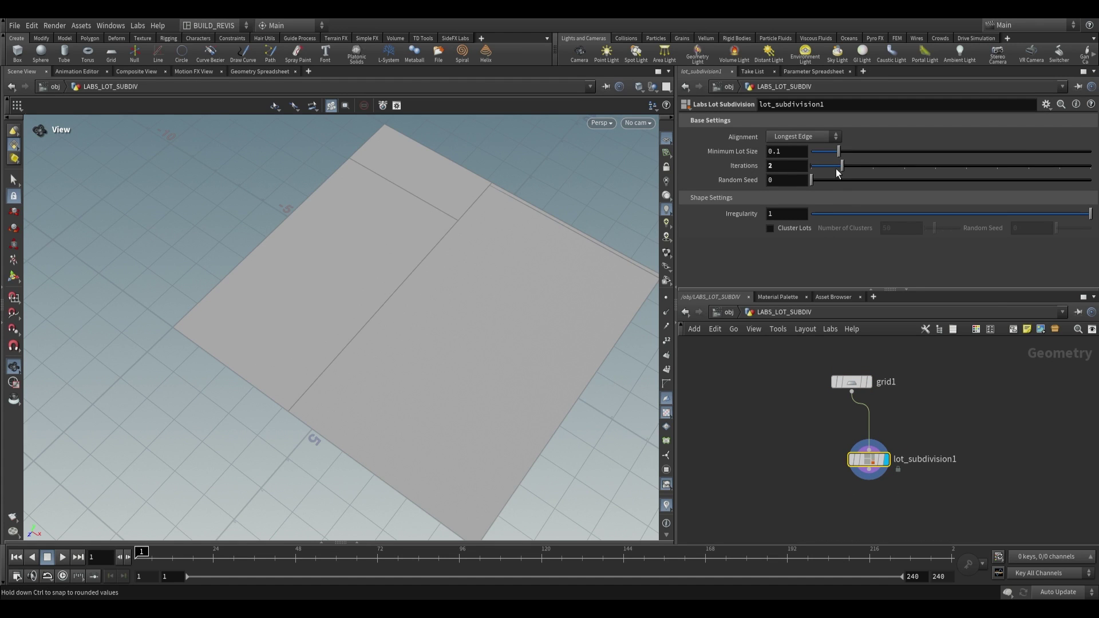
{"action": "mouse_move", "coordinate": [486, 229]}
{"action": "left_mouse_down"}
{"action": "mouse_move", "coordinate": [372, 224]}
{"action": "mouse_move", "coordinate": [448, 199]}
{"action": "mouse_move", "coordinate": [479, 245]}
{"action": "left_mouse_up"}
{"action": "left_click_drag", "start_coordinate": [842, 167], "coordinate": [972, 168]}
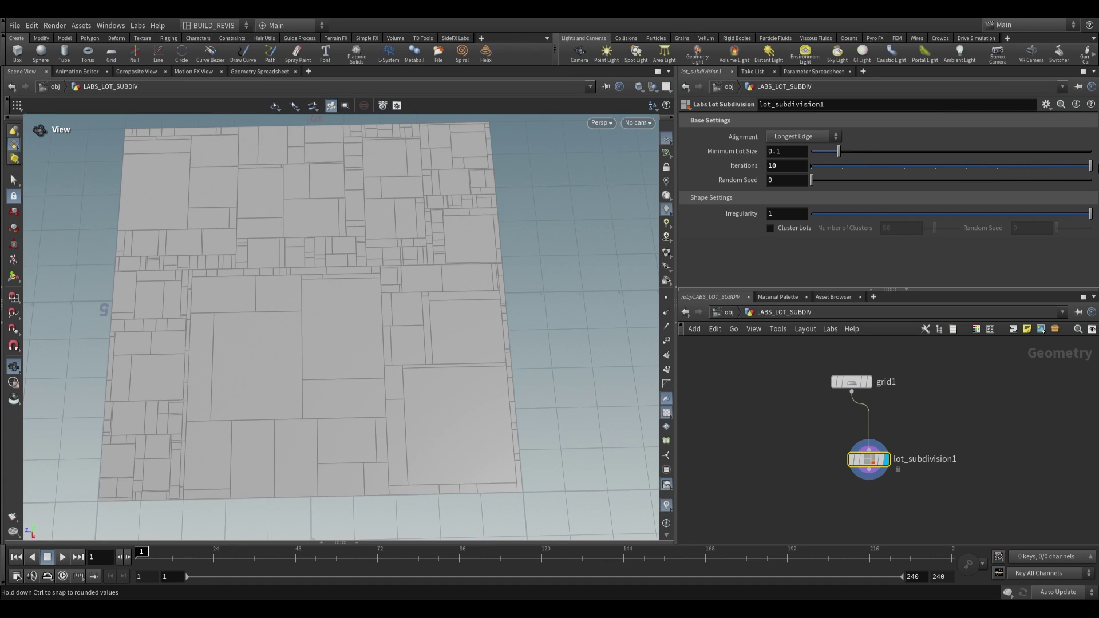
Try Minimum Lot Size values of 0.523 and 0.073 on the subdivision and reset the parameter to its default.
{"action": "right_click_drag", "start_coordinate": [324, 319], "coordinate": [338, 275]}
{"action": "middle_click_drag", "start_coordinate": [361, 304], "coordinate": [423, 285]}
{"action": "right_click_drag", "start_coordinate": [328, 259], "coordinate": [324, 331]}
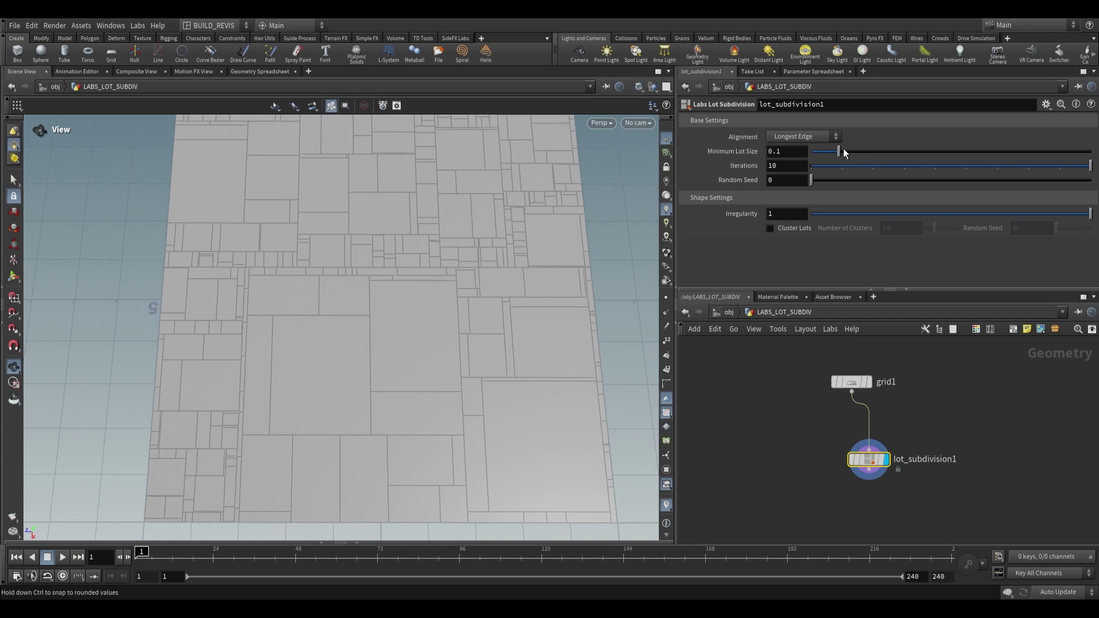
{"action": "left_click_drag", "start_coordinate": [843, 150], "coordinate": [957, 151]}
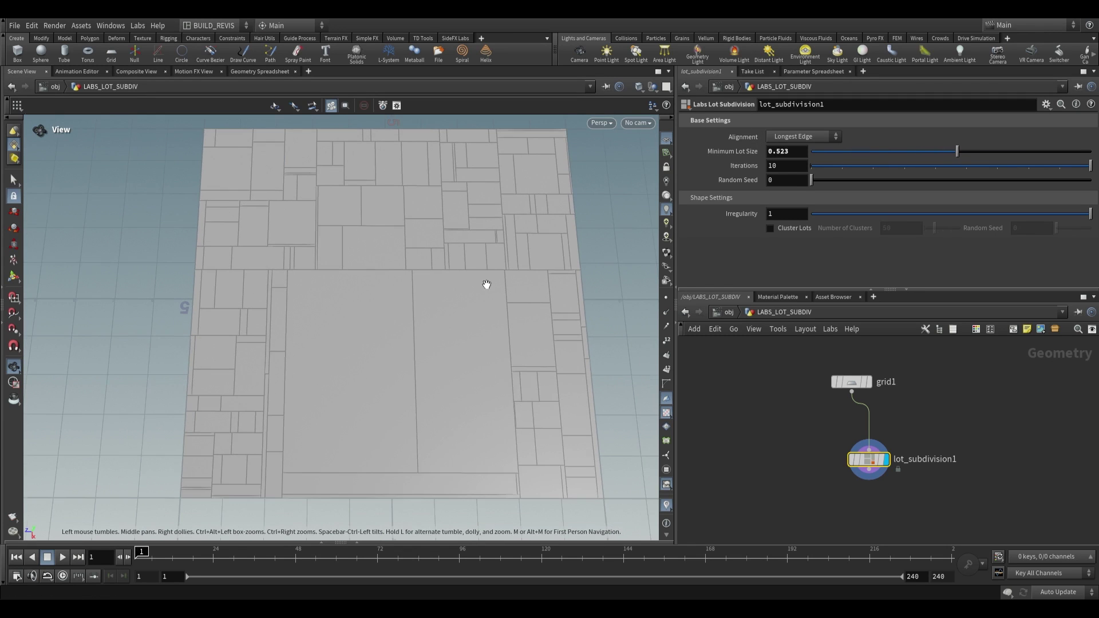
{"action": "left_click_drag", "start_coordinate": [504, 231], "coordinate": [503, 234]}
{"action": "left_click_drag", "start_coordinate": [956, 151], "coordinate": [831, 152]}
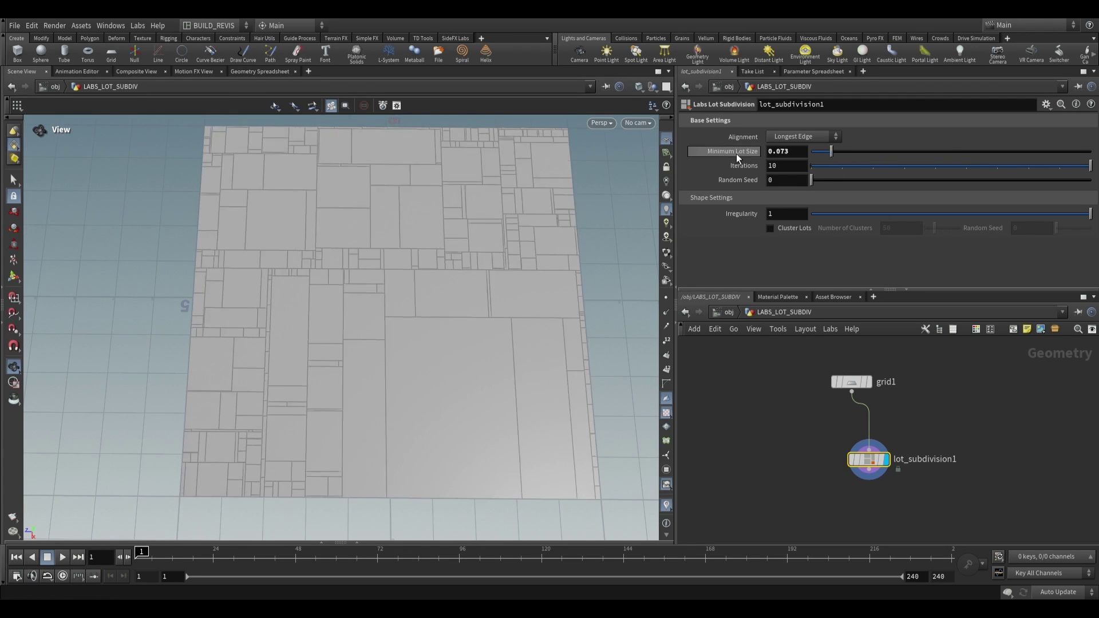
{"action": "middle_click", "coordinate": [736, 154], "text": "ctrl"}
Try different irregularity amounts on the lot subdivision, ending at 0.676.
{"action": "left_click_drag", "start_coordinate": [914, 215], "coordinate": [788, 215]}
{"action": "mouse_move", "coordinate": [480, 269]}
{"action": "left_mouse_down"}
{"action": "mouse_move", "coordinate": [471, 304]}
{"action": "mouse_move", "coordinate": [475, 264]}
{"action": "mouse_move", "coordinate": [466, 276]}
{"action": "left_mouse_up"}
{"action": "left_click_drag", "start_coordinate": [811, 213], "coordinate": [1001, 195]}
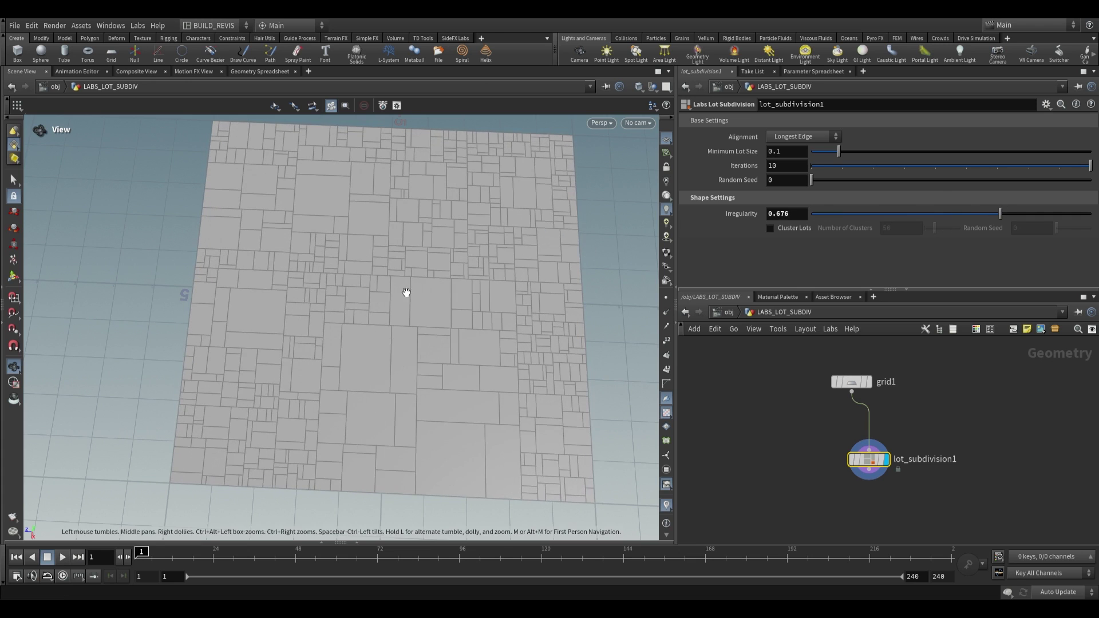
{"action": "left_click_drag", "start_coordinate": [407, 294], "coordinate": [419, 311]}
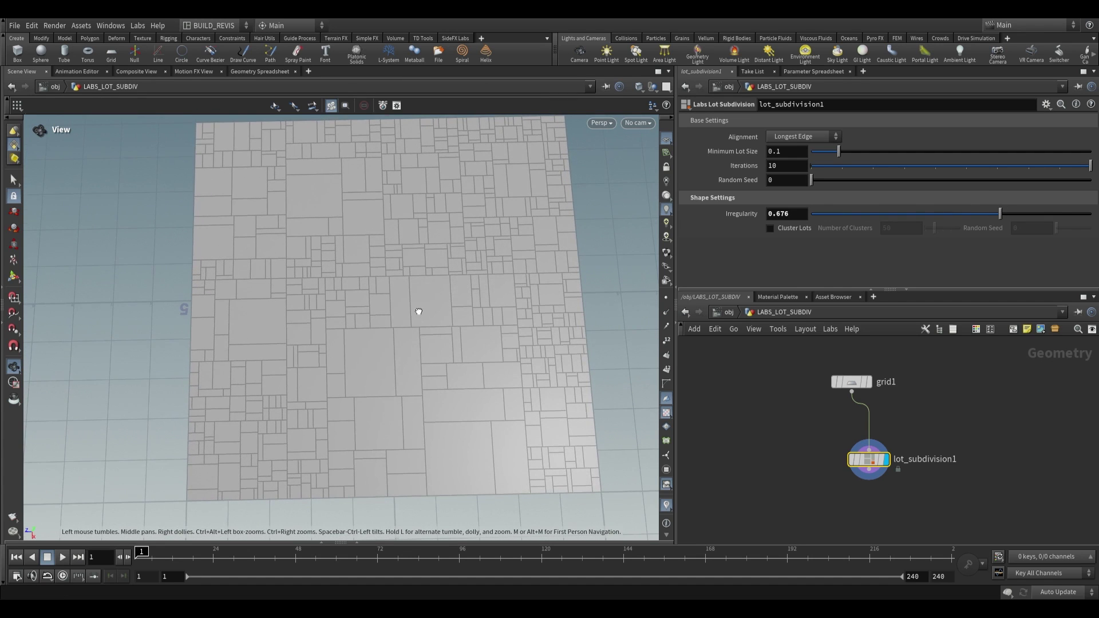
Enable Cluster Lots on the lot subdivision and reduce the number of clusters to 8.
{"action": "left_click", "coordinate": [770, 228]}
{"action": "scroll", "coordinate": [392, 286], "scroll_direction": "up", "scroll_amount": 3}
{"action": "scroll", "coordinate": [394, 280], "scroll_direction": "down", "scroll_amount": 2}
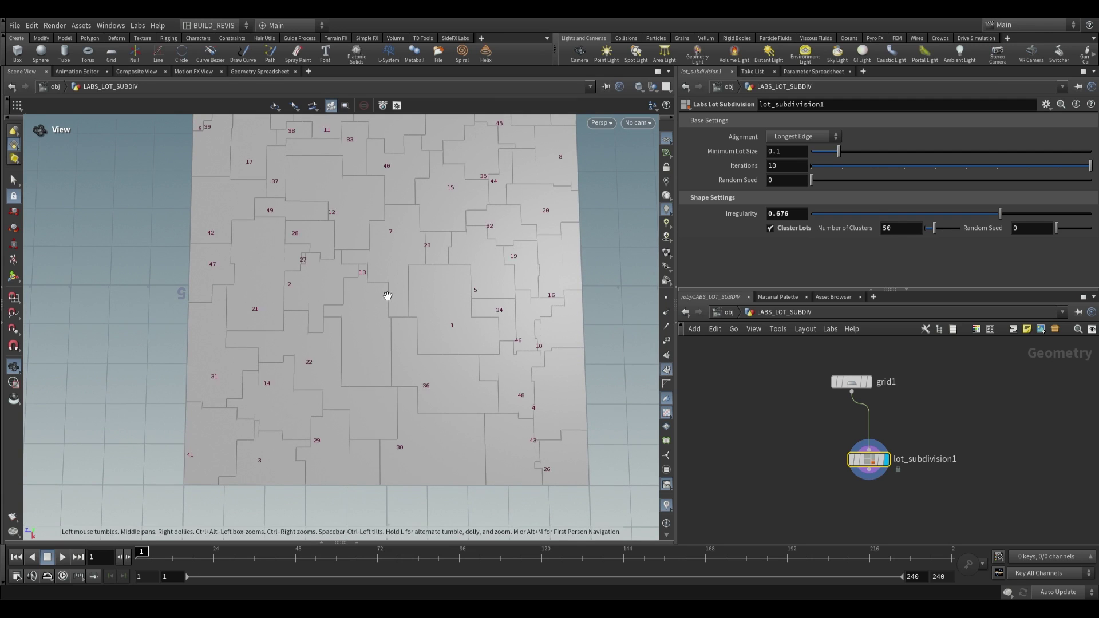
{"action": "scroll", "coordinate": [395, 289], "scroll_direction": "up", "scroll_amount": 5}
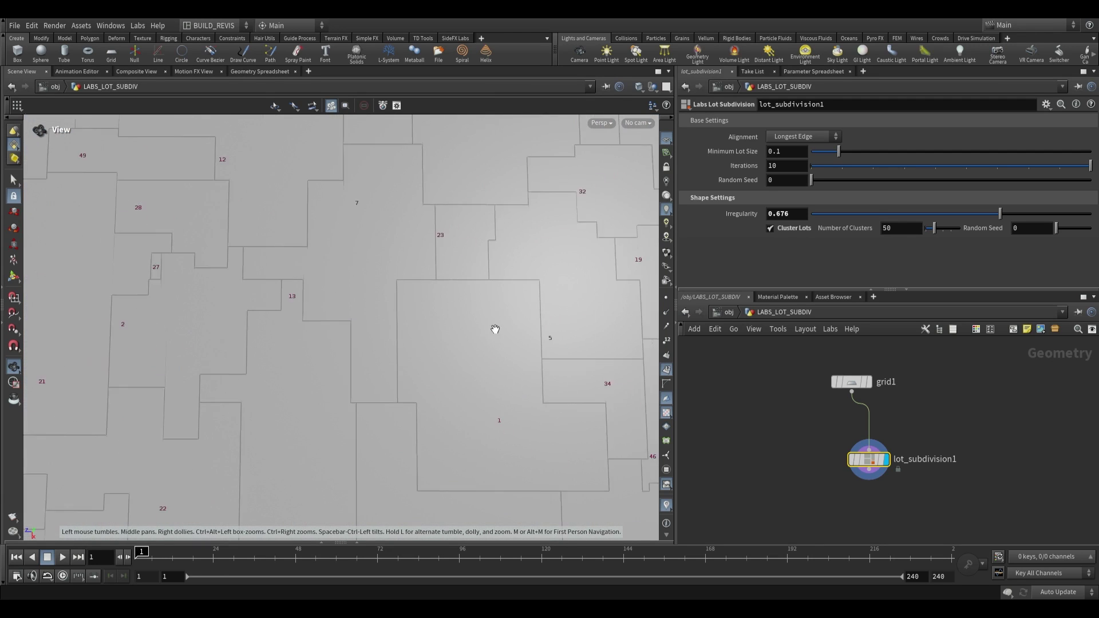
{"action": "scroll", "coordinate": [419, 294], "scroll_direction": "down", "scroll_amount": 5}
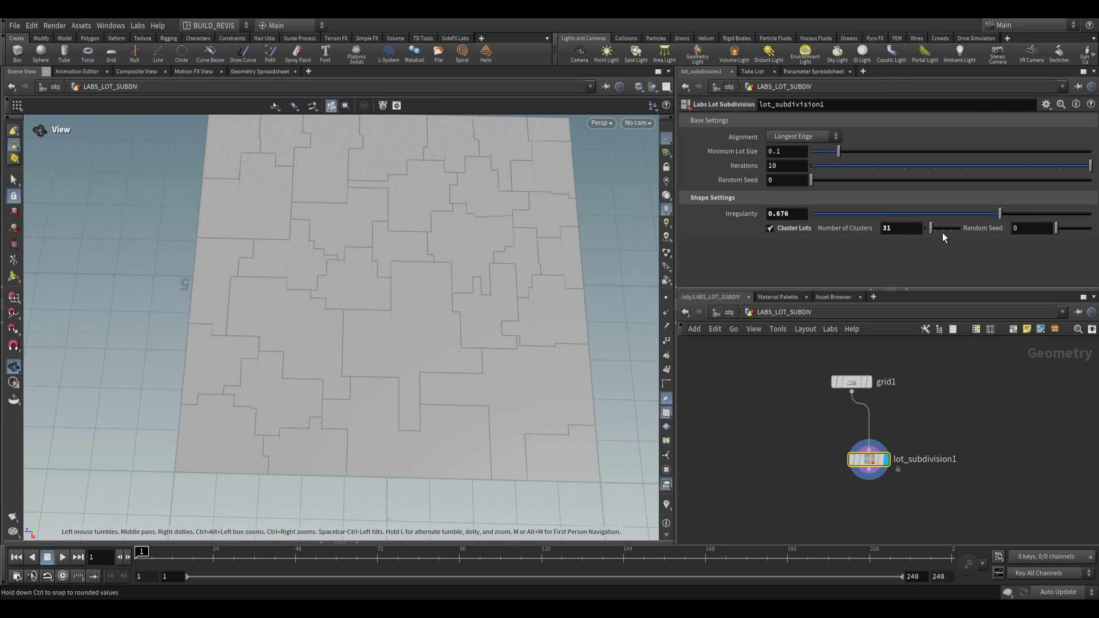
{"action": "left_click_drag", "start_coordinate": [942, 234], "coordinate": [926, 232]}
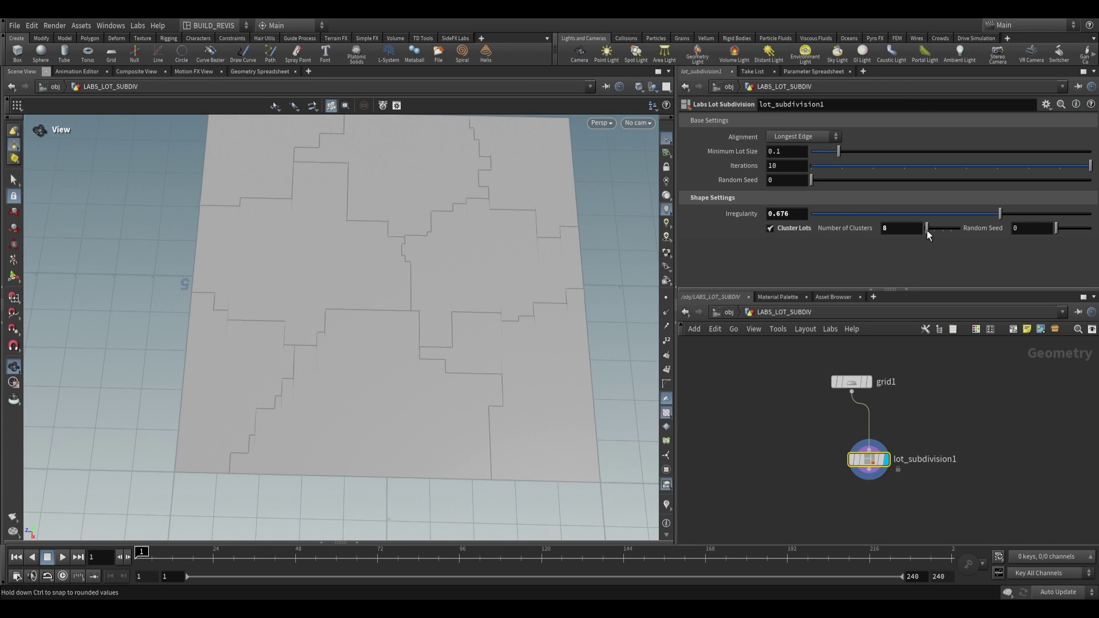
{"action": "left_click_drag", "start_coordinate": [394, 265], "coordinate": [405, 299]}
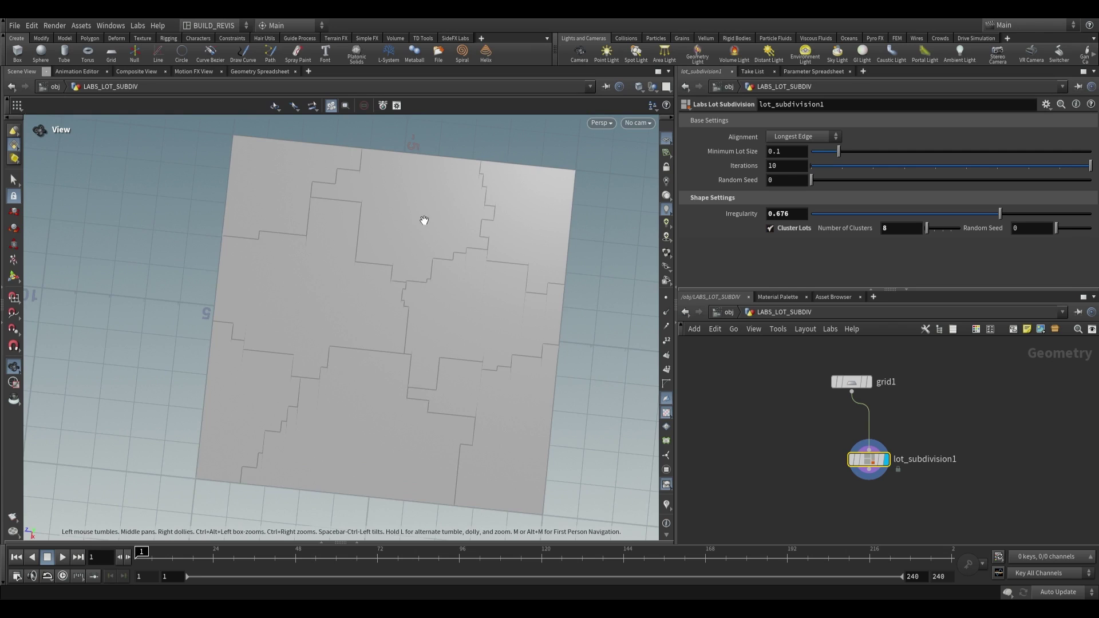
{"action": "left_click_drag", "start_coordinate": [424, 221], "coordinate": [367, 280]}
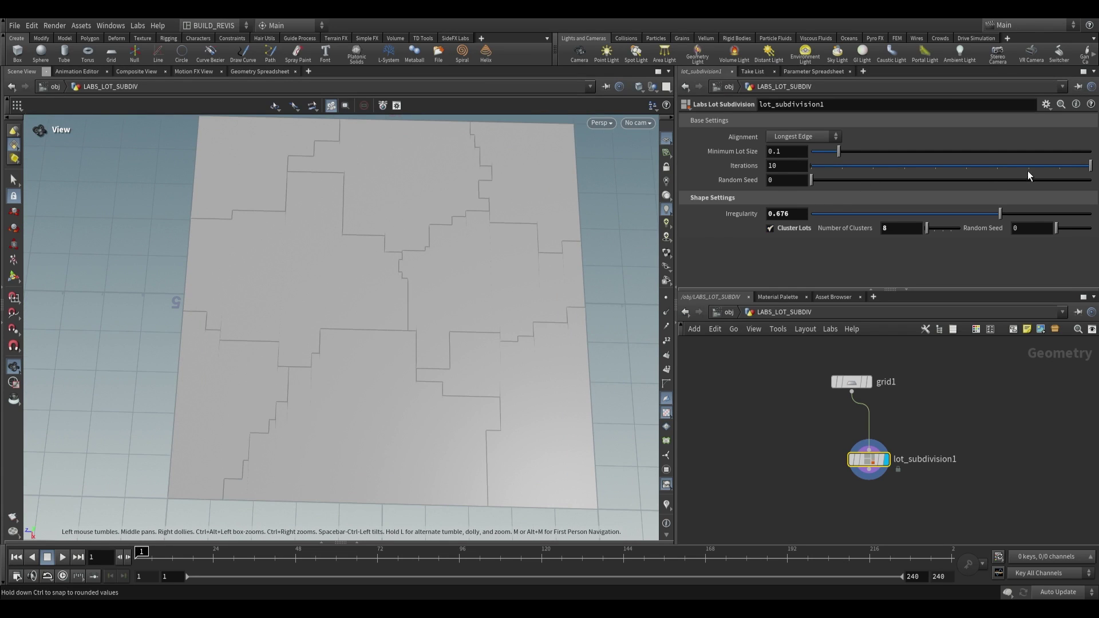
Try the clustered lot subdivision with 4 iterations and with 6 iterations.
{"action": "left_click_drag", "start_coordinate": [1028, 171], "coordinate": [949, 165]}
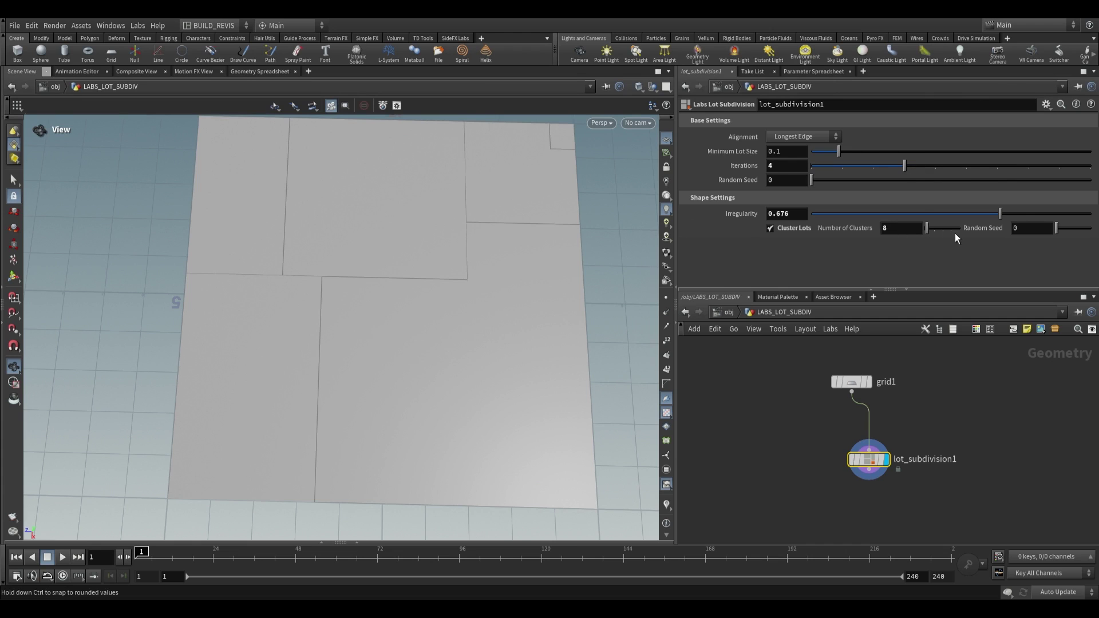
{"action": "left_click_drag", "start_coordinate": [441, 229], "coordinate": [463, 144]}
{"action": "left_click_drag", "start_coordinate": [386, 244], "coordinate": [447, 203]}
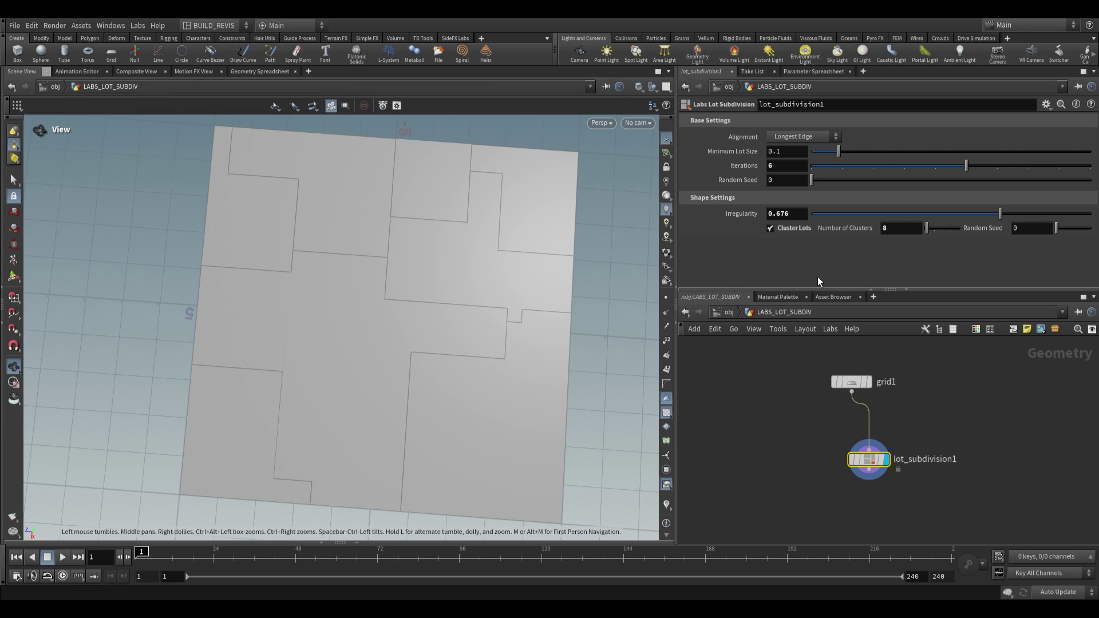
Turn off Cluster Lots and reset the subdivision's Irregularity to its default.
{"action": "middle_click_drag", "start_coordinate": [908, 408], "coordinate": [884, 403]}
{"action": "left_click", "coordinate": [770, 228]}
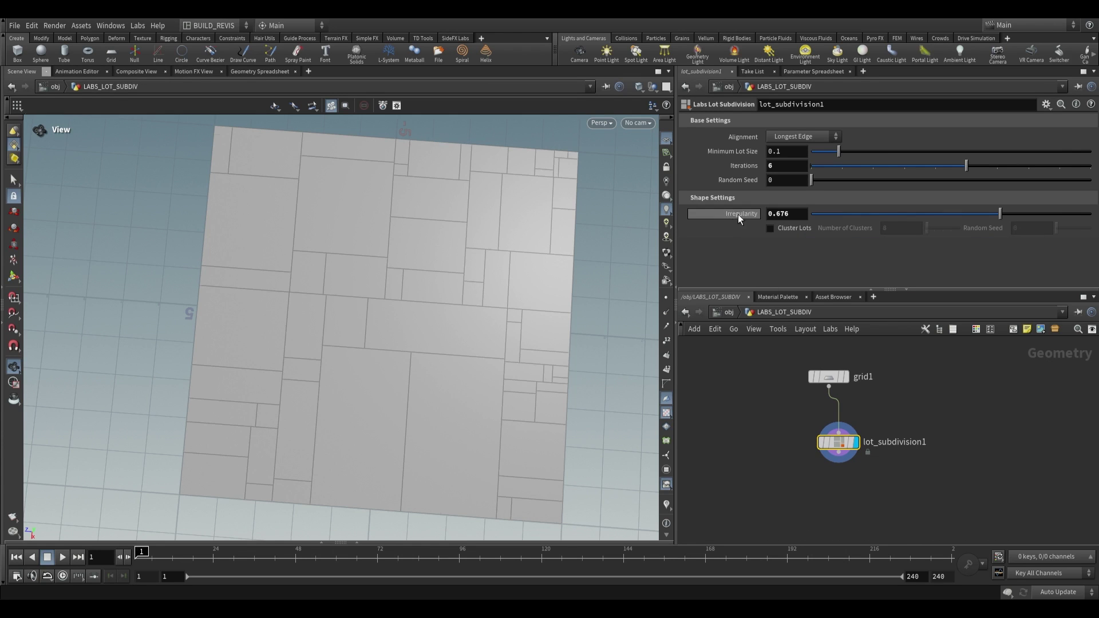
{"action": "middle_click", "coordinate": [738, 218], "text": "ctrl"}
{"action": "left_click_drag", "start_coordinate": [466, 258], "coordinate": [519, 187]}
{"action": "left_click_drag", "start_coordinate": [502, 339], "coordinate": [416, 276]}
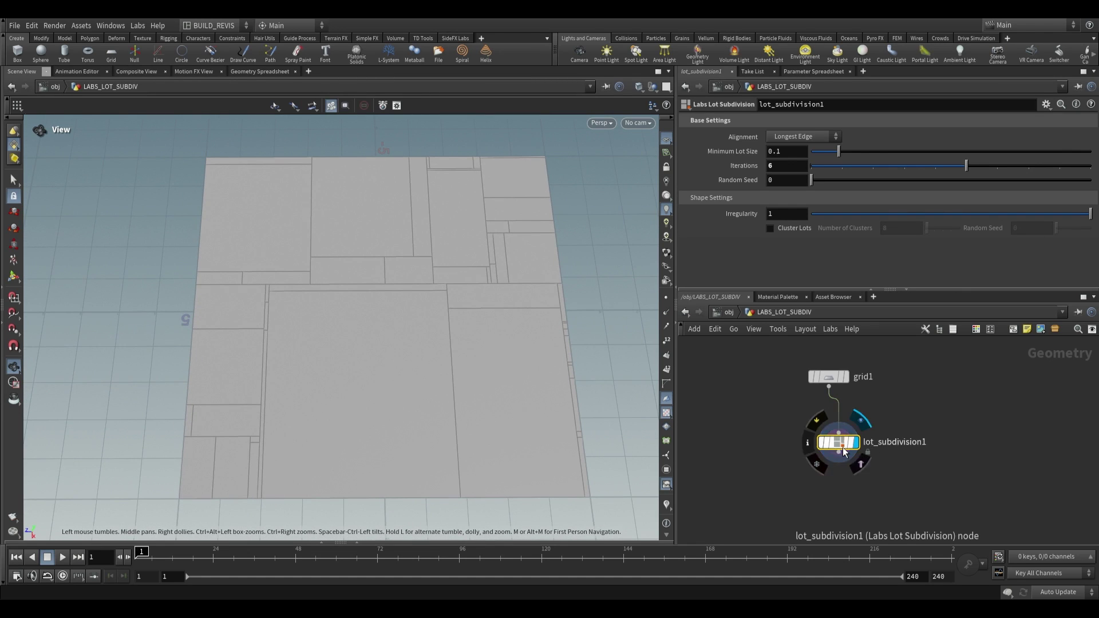
Move the lot subdivision node closer to the grid node, and set its Irregularity to 0.199 and Iterations to 3.
{"action": "mouse_move", "coordinate": [843, 448]}
{"action": "left_mouse_down"}
{"action": "mouse_move", "coordinate": [833, 443]}
{"action": "mouse_move", "coordinate": [845, 436]}
{"action": "left_mouse_up"}
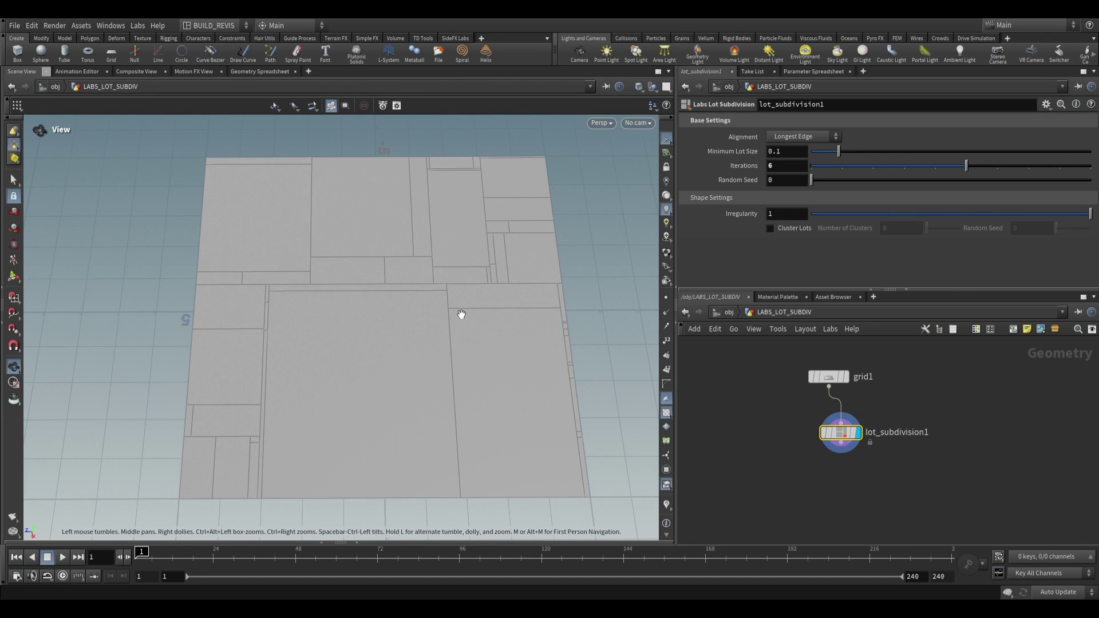
{"action": "left_click_drag", "start_coordinate": [461, 314], "coordinate": [487, 327]}
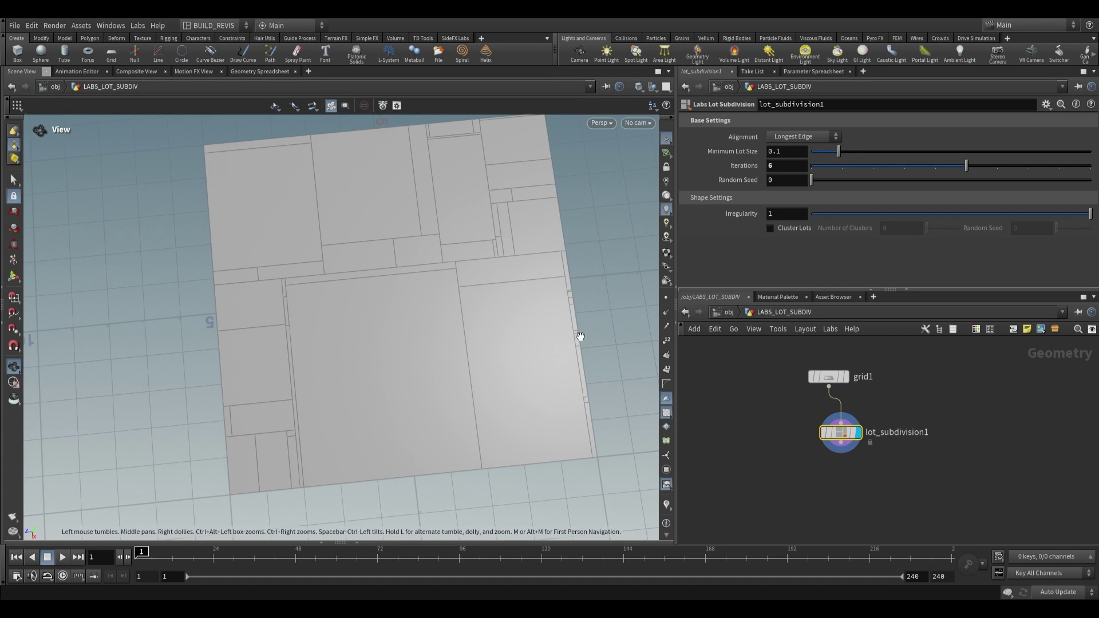
{"action": "left_click_drag", "start_coordinate": [904, 215], "coordinate": [866, 214]}
{"action": "left_click", "coordinate": [907, 167]}
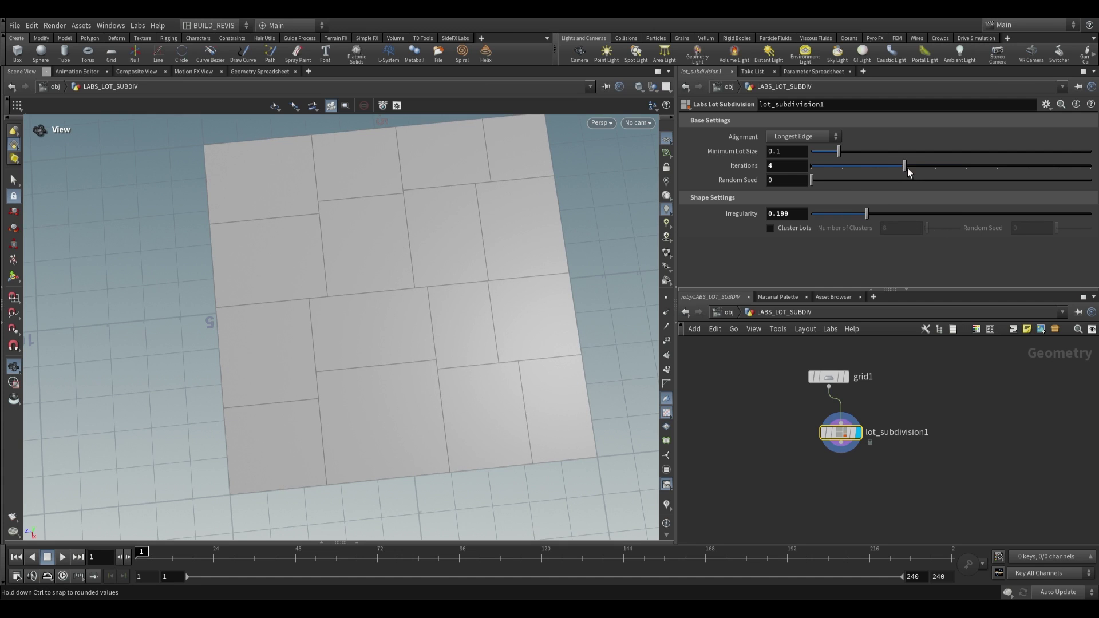
{"action": "left_click_drag", "start_coordinate": [399, 263], "coordinate": [483, 271]}
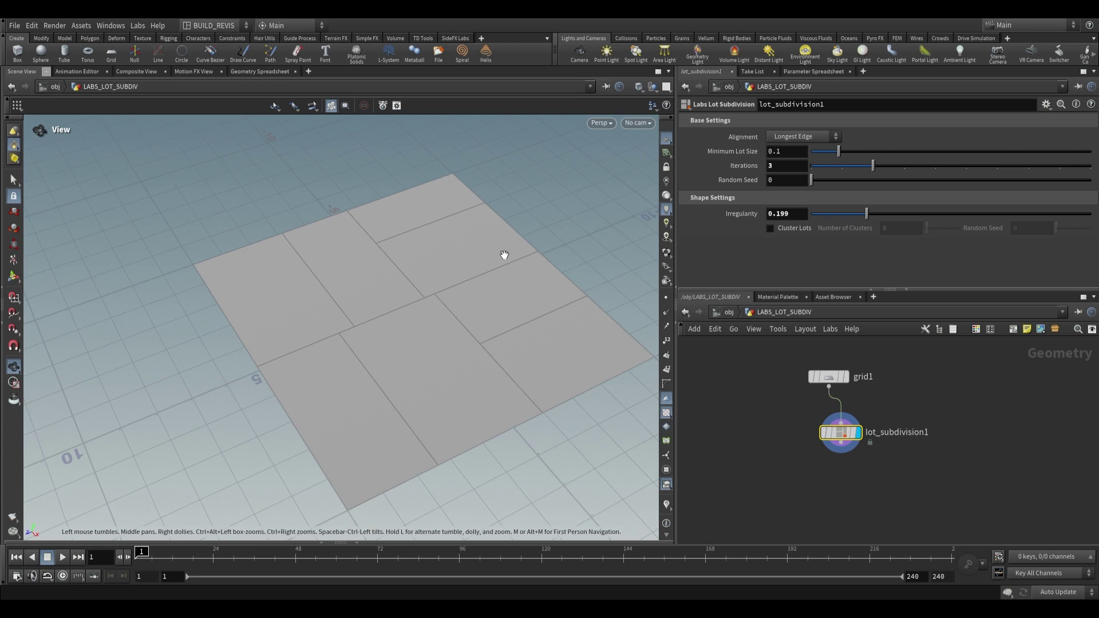
Add a Point Split node below the lot subdivision node.
{"action": "middle_click_drag", "start_coordinate": [885, 499], "coordinate": [875, 462]}
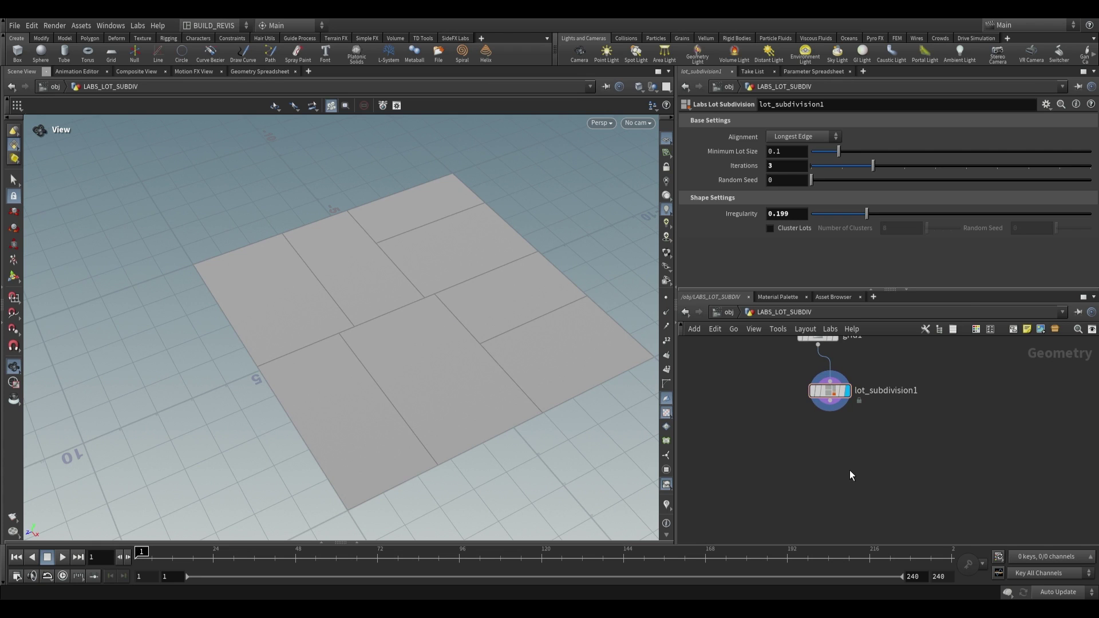
{"action": "key", "text": "Tab"}
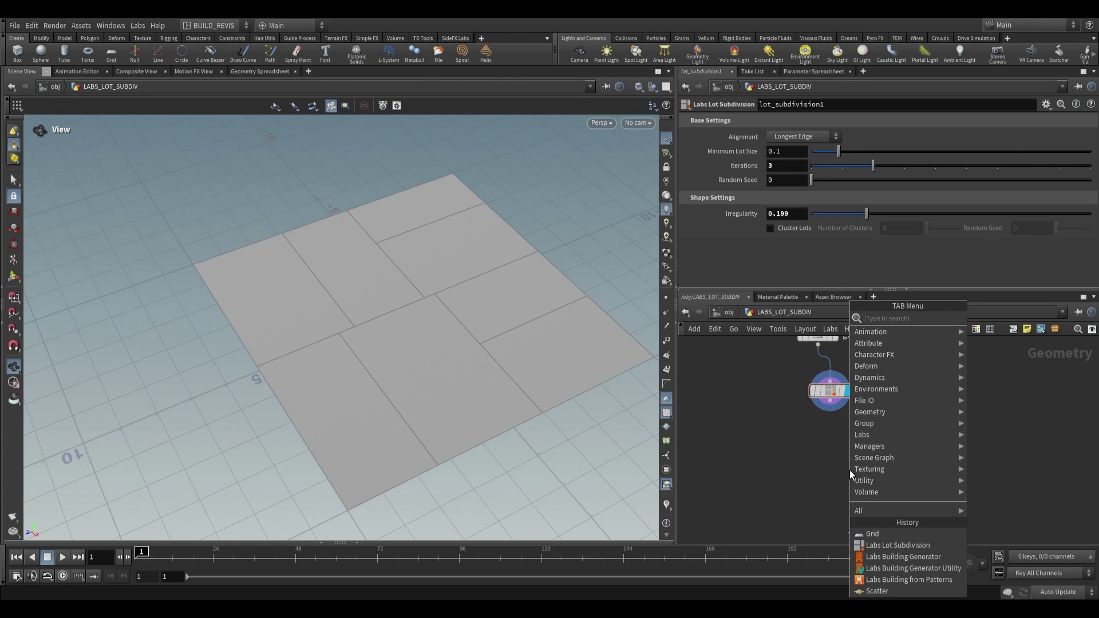
{"action": "type", "text": "prim"}
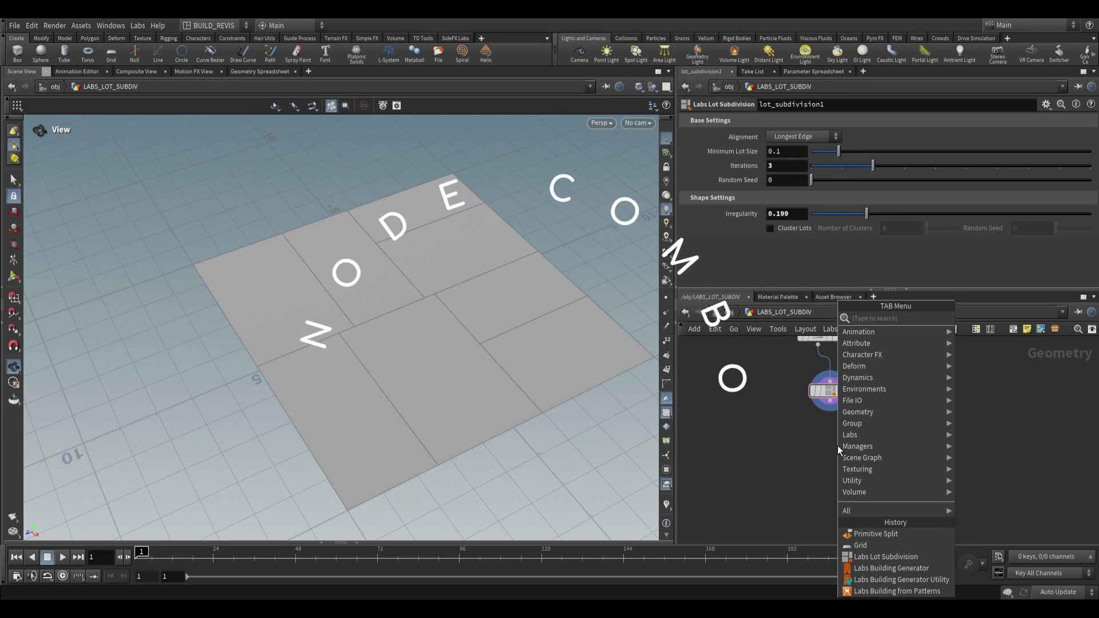
{"action": "type", "text": "point spli"}
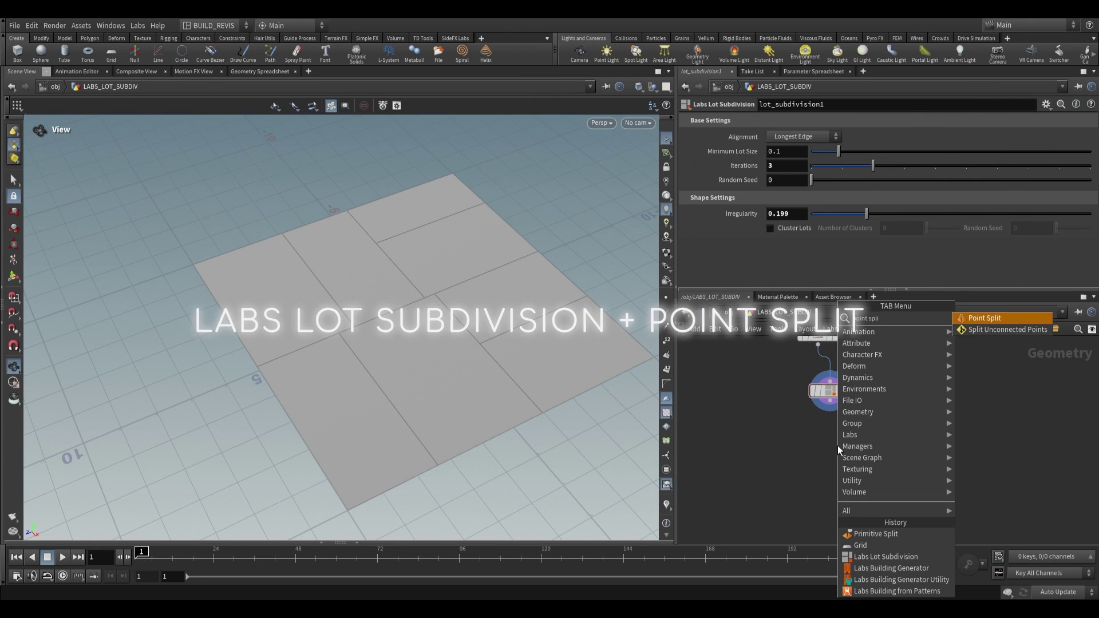
{"action": "key", "text": "Return"}
{"action": "left_click", "coordinate": [807, 453]}
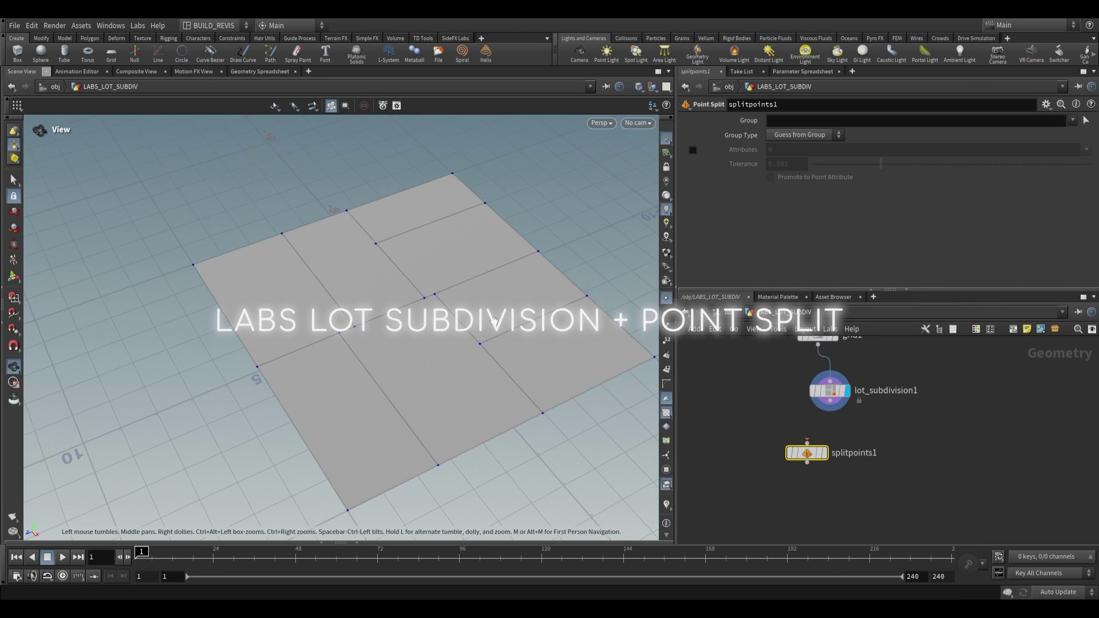
Show point numbers in the viewport instead of point markers for the subdivided lots.
{"action": "left_click", "coordinate": [666, 298]}
{"action": "left_click", "coordinate": [666, 340]}
{"action": "scroll", "coordinate": [320, 366], "scroll_direction": "up", "scroll_amount": 3}
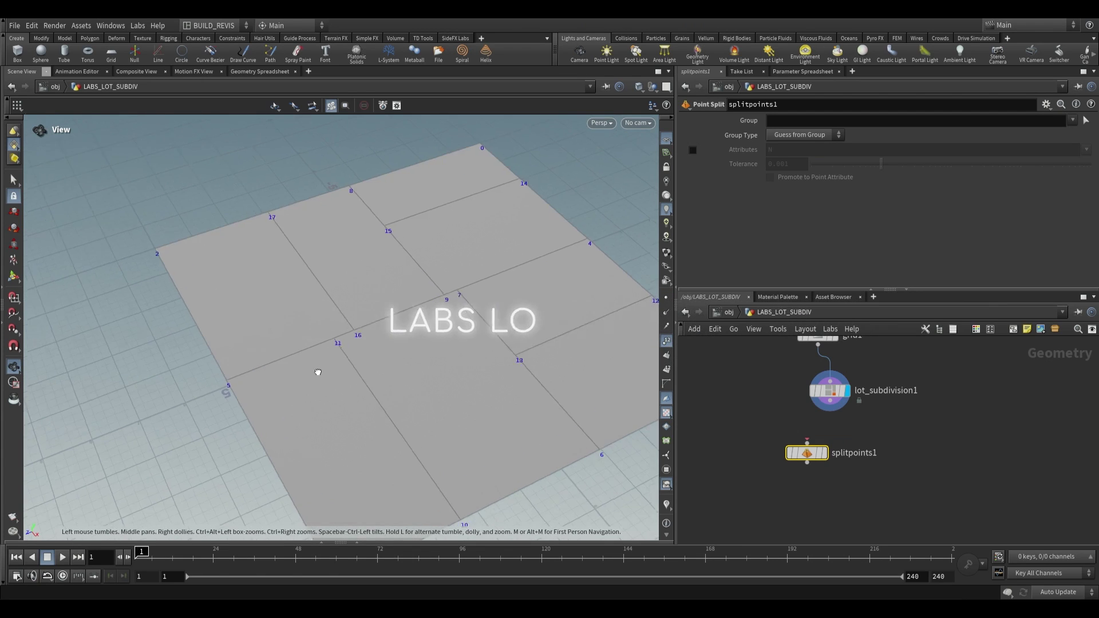
Connect the Point Split node below the lot subdivision node, and add a Primitive Properties node after it.
{"action": "mouse_move", "coordinate": [318, 373]}
{"action": "left_mouse_down"}
{"action": "mouse_move", "coordinate": [255, 302]}
{"action": "mouse_move", "coordinate": [326, 389]}
{"action": "left_mouse_up"}
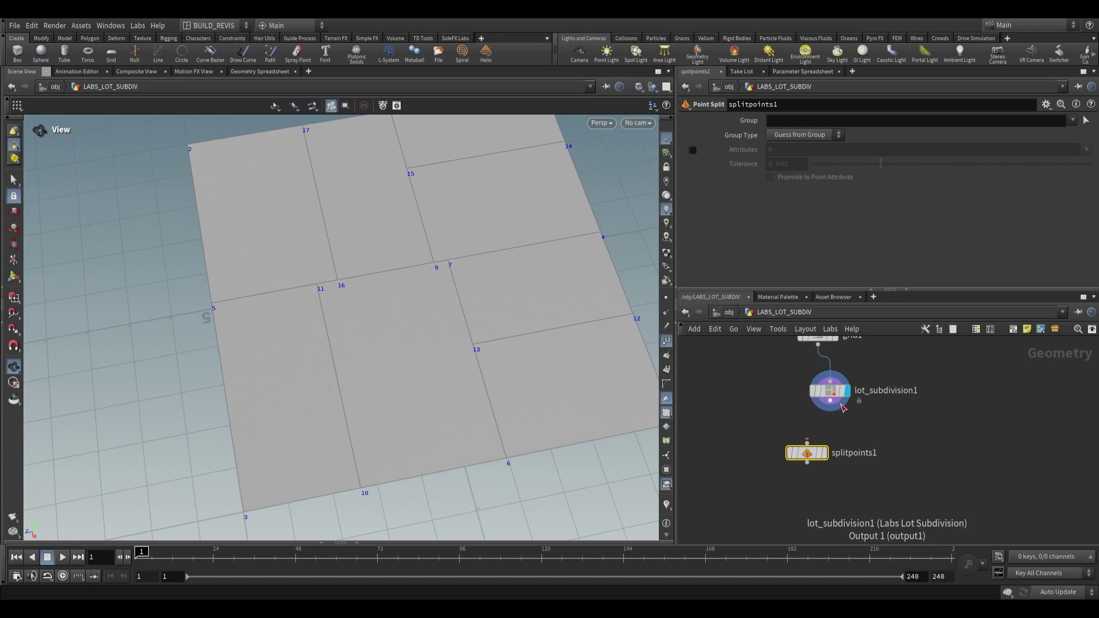
{"action": "key", "text": "l"}
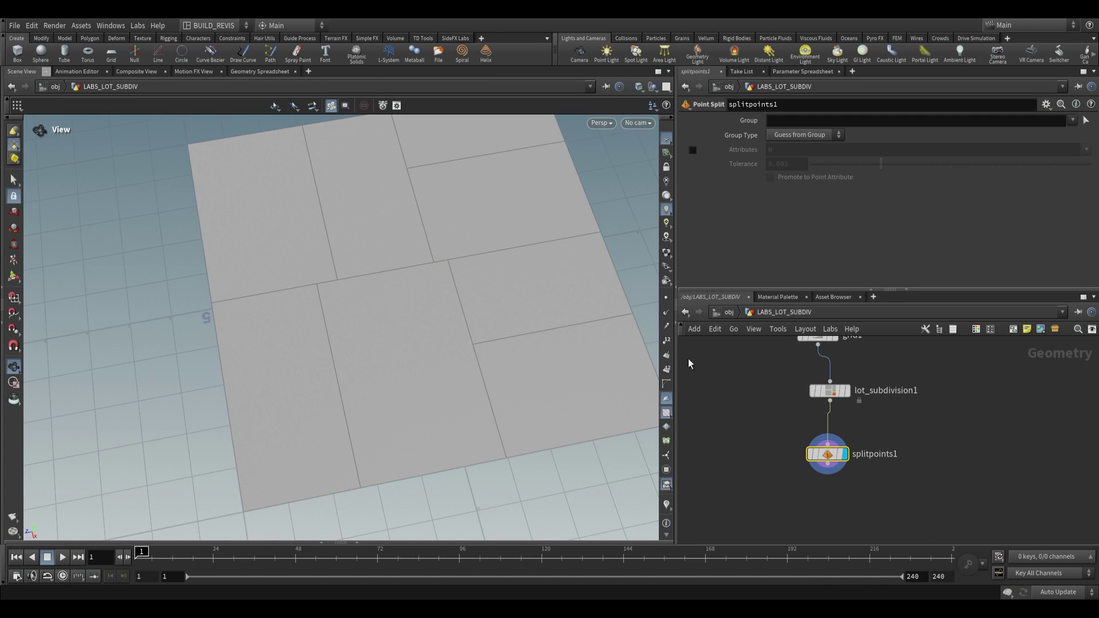
{"action": "key", "text": "Tab"}
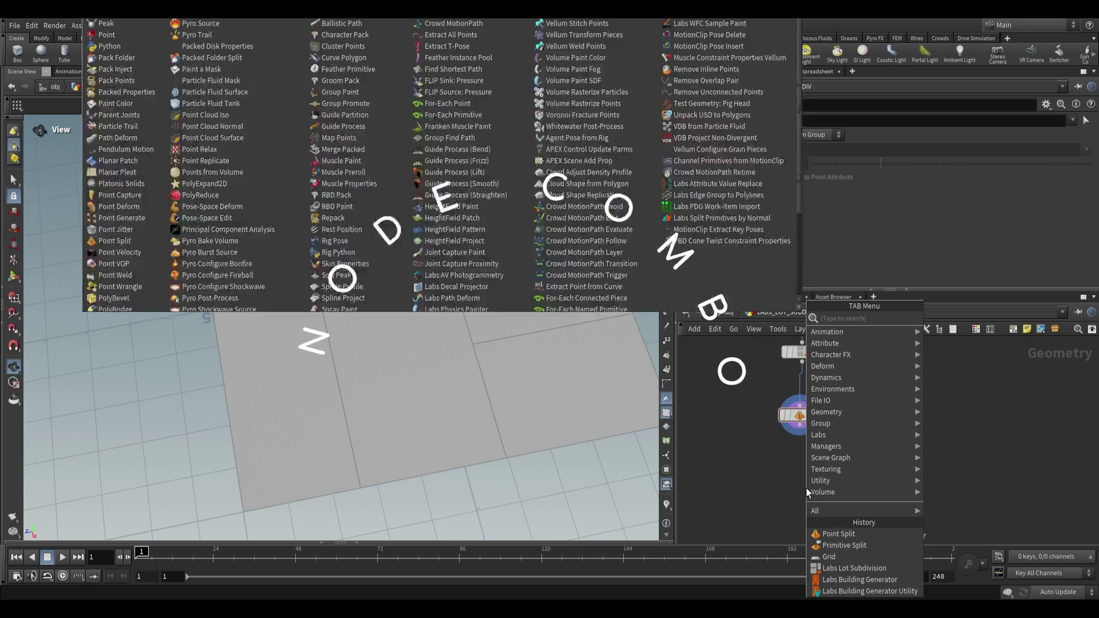
{"action": "type", "text": "primi"}
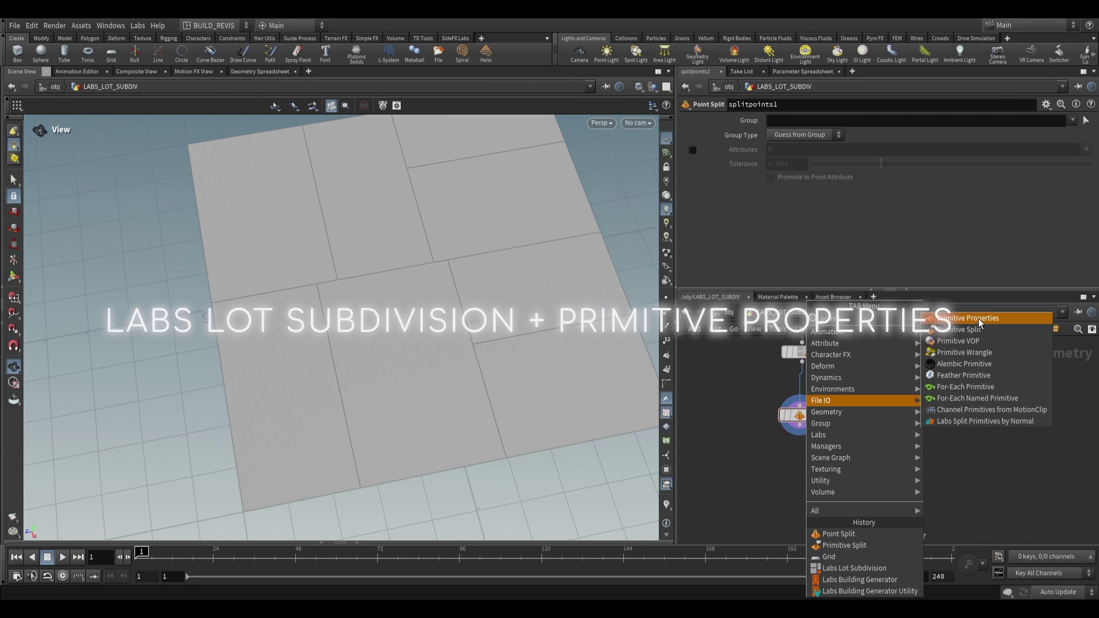
{"action": "left_click", "coordinate": [979, 319]}
Enable Do Transformation on the Primitive Properties node and reduce its Scale to open gaps between the lots.
{"action": "left_click", "coordinate": [771, 165]}
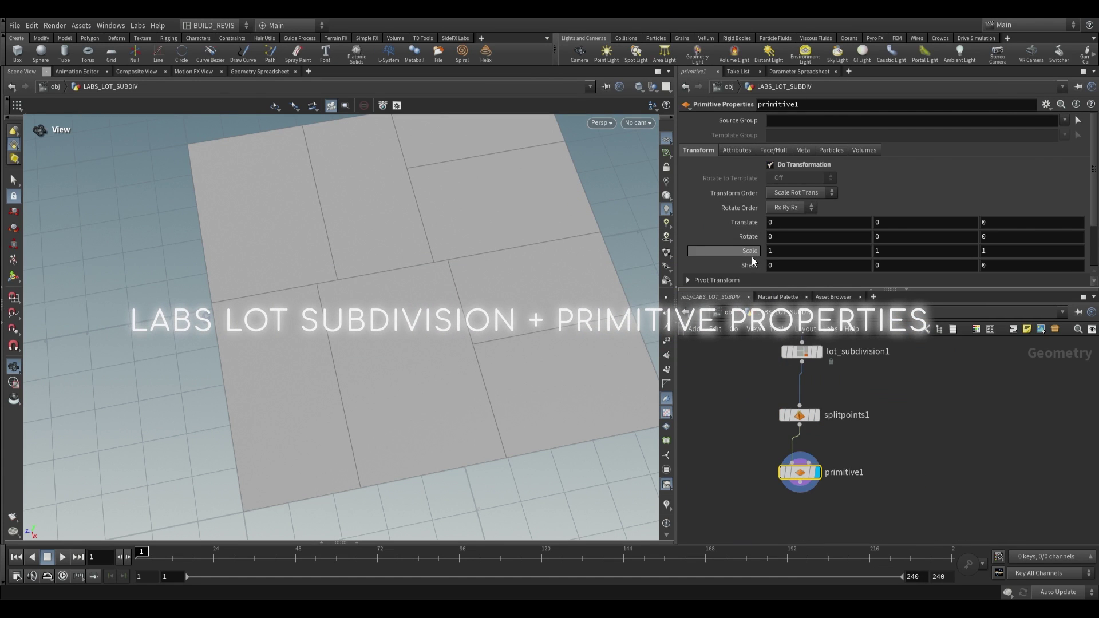
{"action": "middle_click_drag", "start_coordinate": [750, 252], "coordinate": [728, 254]}
{"action": "left_click_drag", "start_coordinate": [563, 285], "coordinate": [526, 269]}
Subdivide the separated lots with a second Labs Lot Subdivision node, using Iterations 2 and Irregularity 0.416.
{"action": "scroll", "coordinate": [813, 372], "scroll_direction": "down", "scroll_amount": 2}
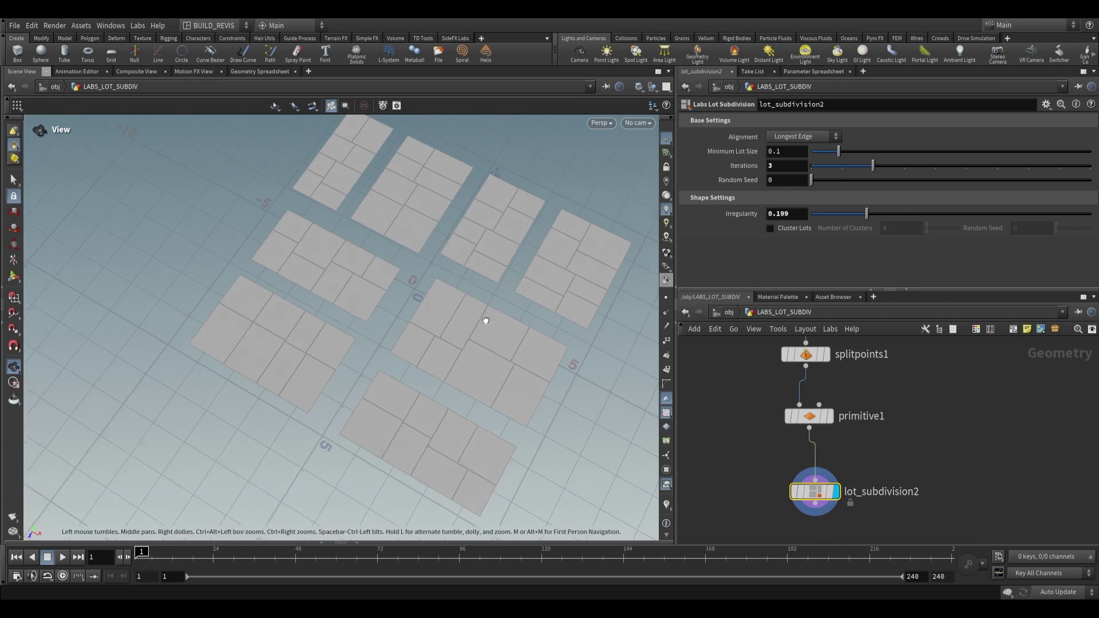
{"action": "left_click_drag", "start_coordinate": [483, 318], "coordinate": [427, 320]}
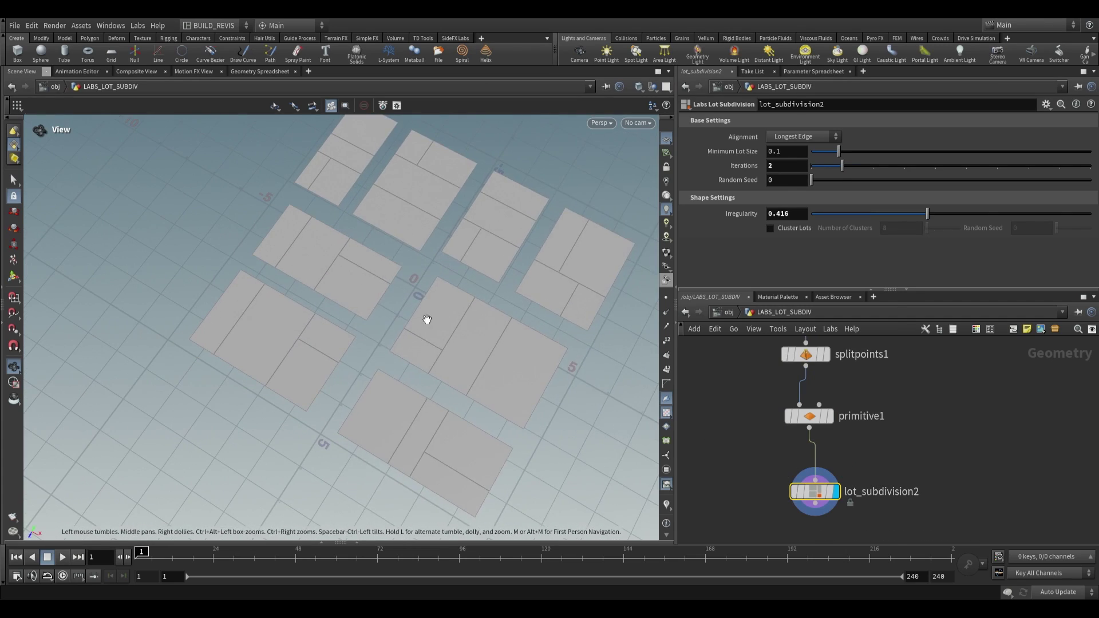
Add a PolyExtrude node after the second lot subdivision and set its Distance to 5.
{"action": "key", "text": "Tab"}
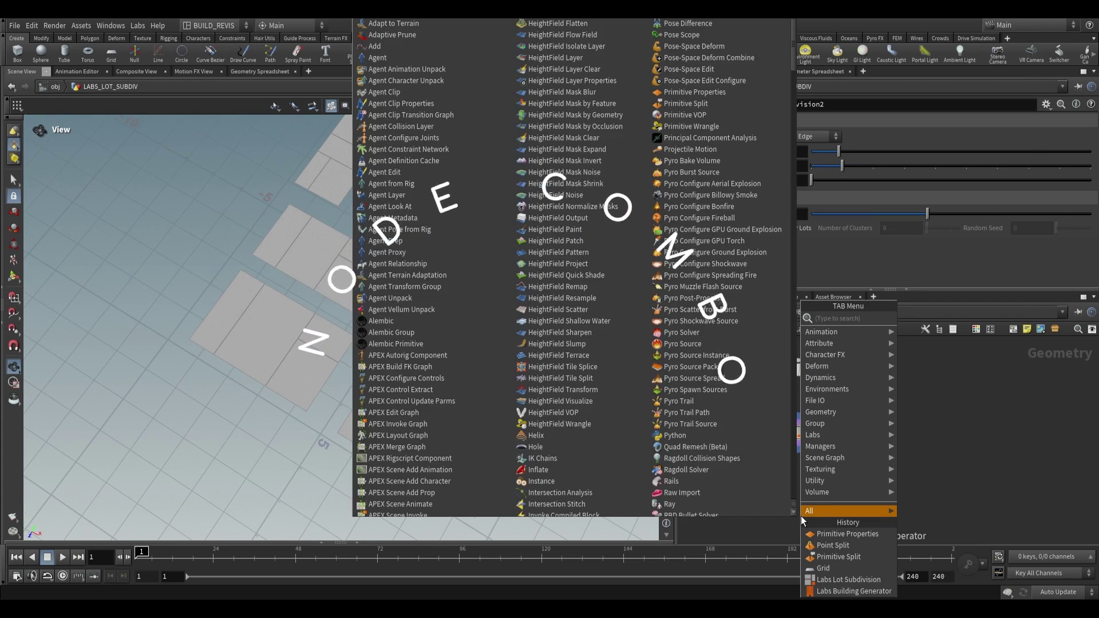
{"action": "type", "text": "poly e"}
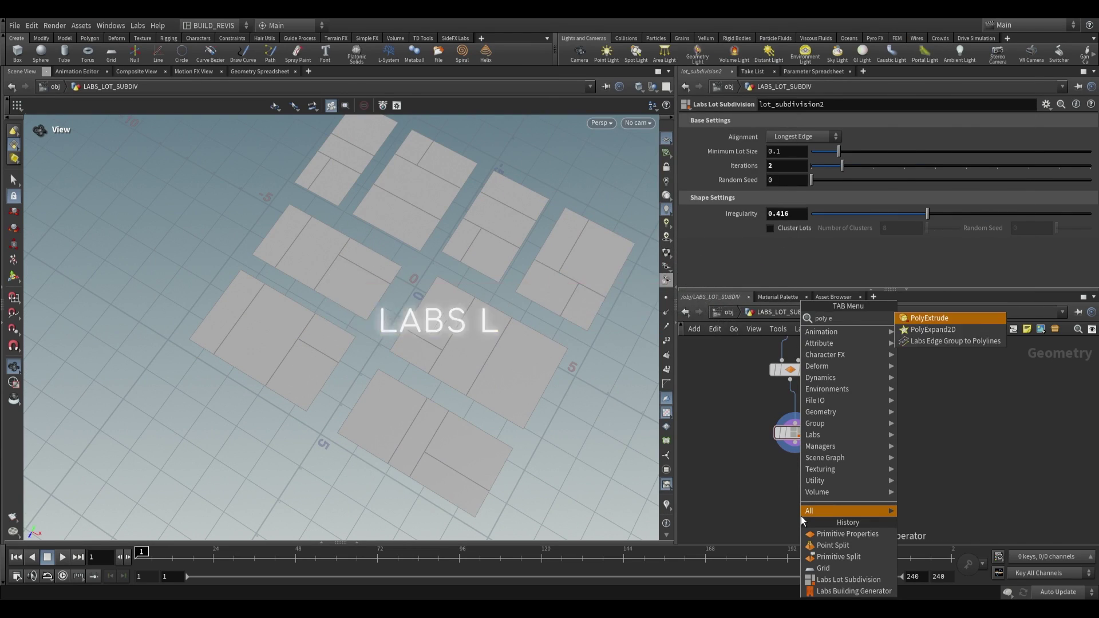
{"action": "key", "text": "Return"}
{"action": "left_click", "coordinate": [800, 509]}
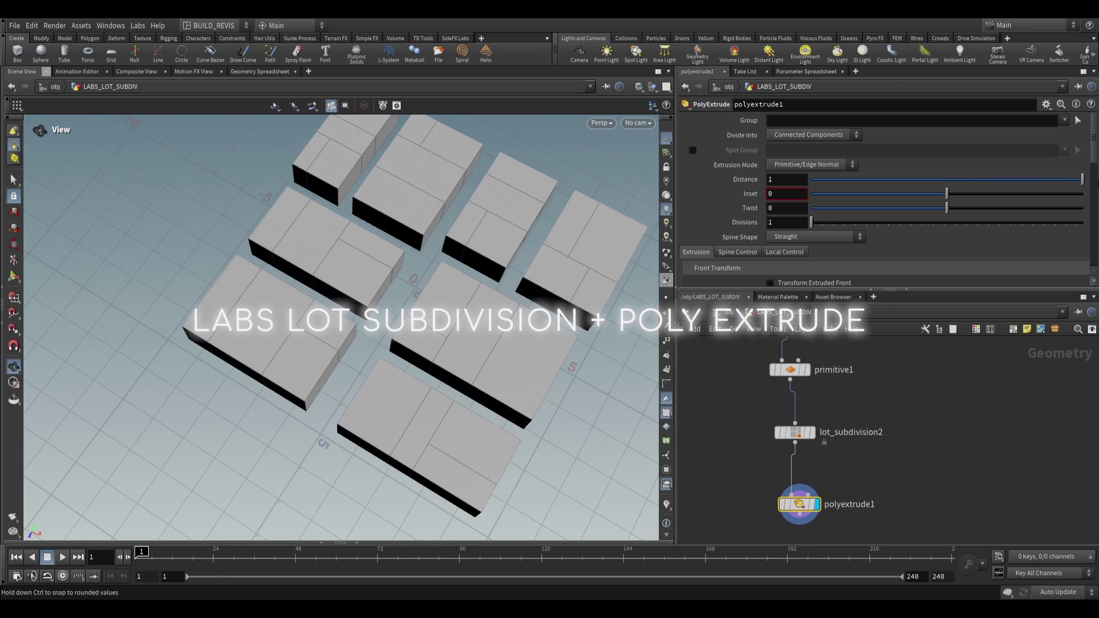
{"action": "left_click_drag", "start_coordinate": [458, 321], "coordinate": [697, 233]}
{"action": "left_click_drag", "start_coordinate": [562, 282], "coordinate": [578, 320]}
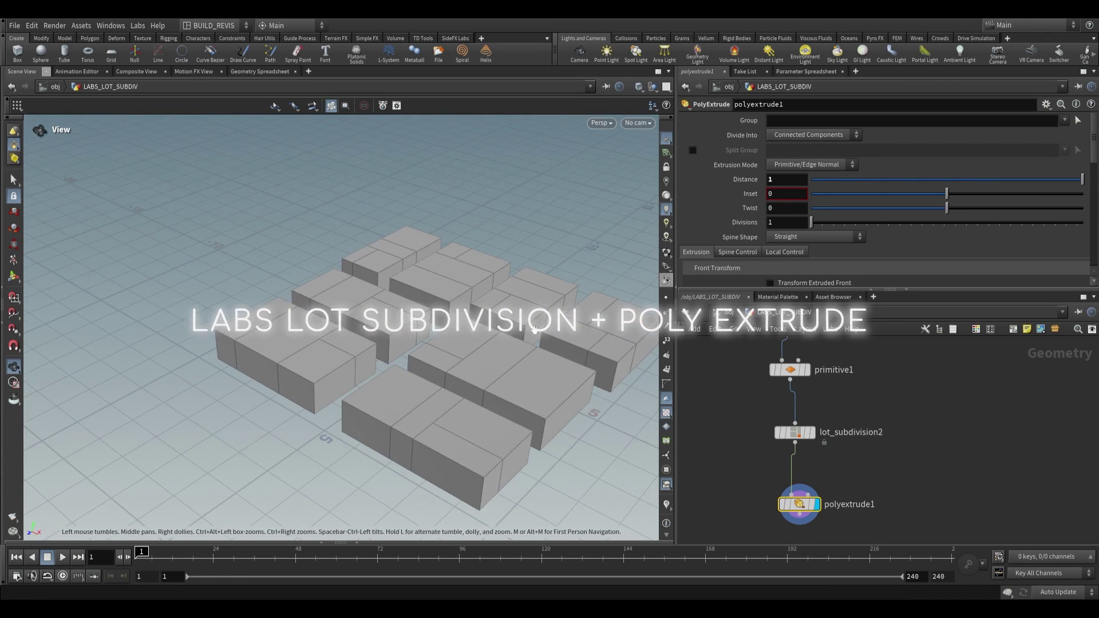
{"action": "double_click", "coordinate": [781, 181]}
{"action": "type", "text": "5"}
{"action": "key", "text": "Return"}
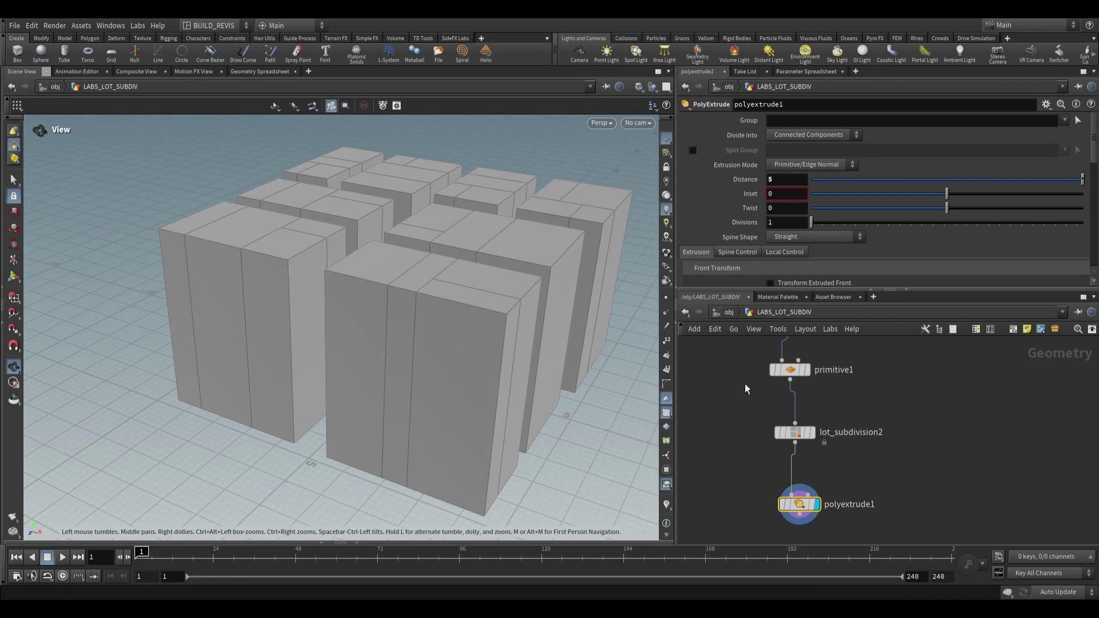
Insert an Attribute Randomize node between the second lot subdivision and the PolyExtrude node.
{"action": "key", "text": "Tab"}
{"action": "type", "text": "att"}
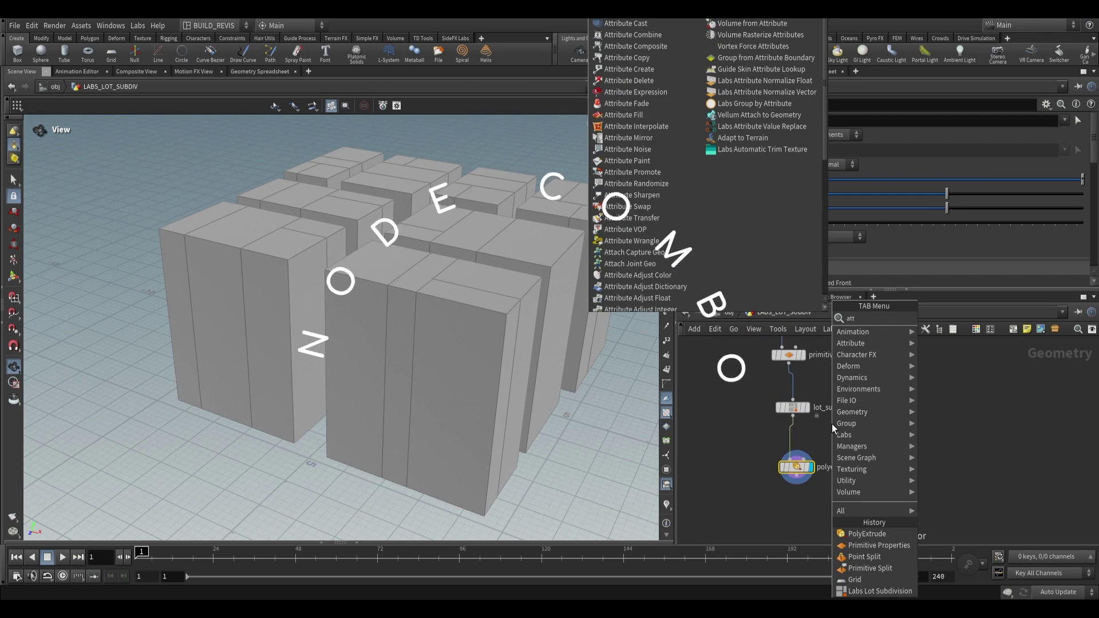
{"action": "type", "text": "t"}
{"action": "key", "text": "BackSpace"}
{"action": "type", "text": "r"}
{"action": "key", "text": "Return"}
{"action": "scroll", "coordinate": [847, 428], "scroll_direction": "up", "scroll_amount": 2}
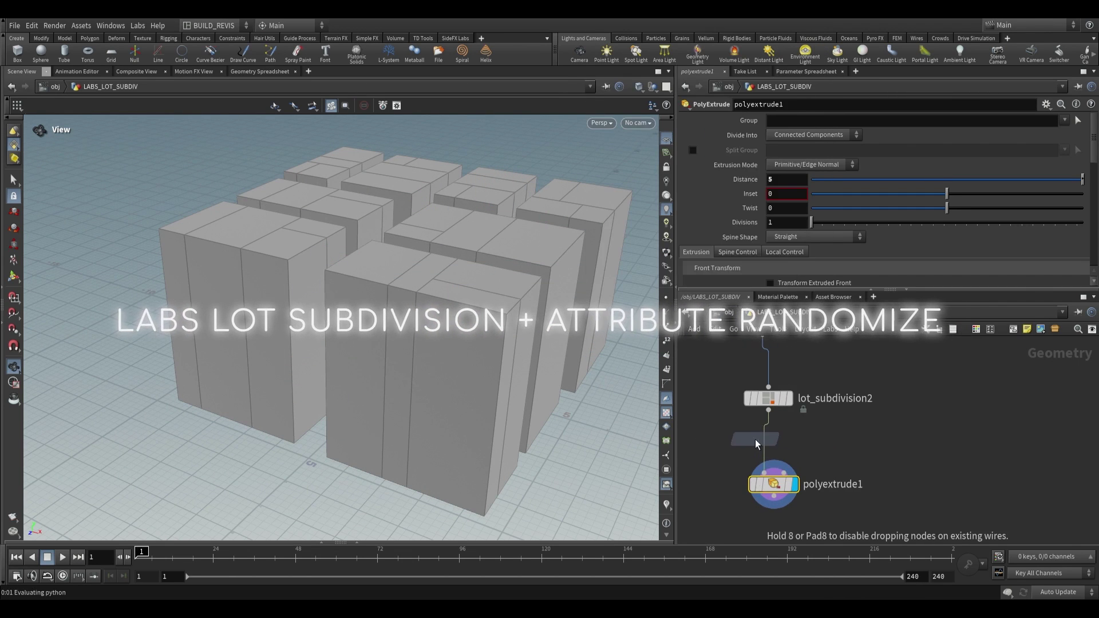
{"action": "left_click", "coordinate": [766, 444]}
Set the randomized attribute's name to zscale and its Dimensions to 1.
{"action": "double_click", "coordinate": [801, 156]}
{"action": "type", "text": "z"}
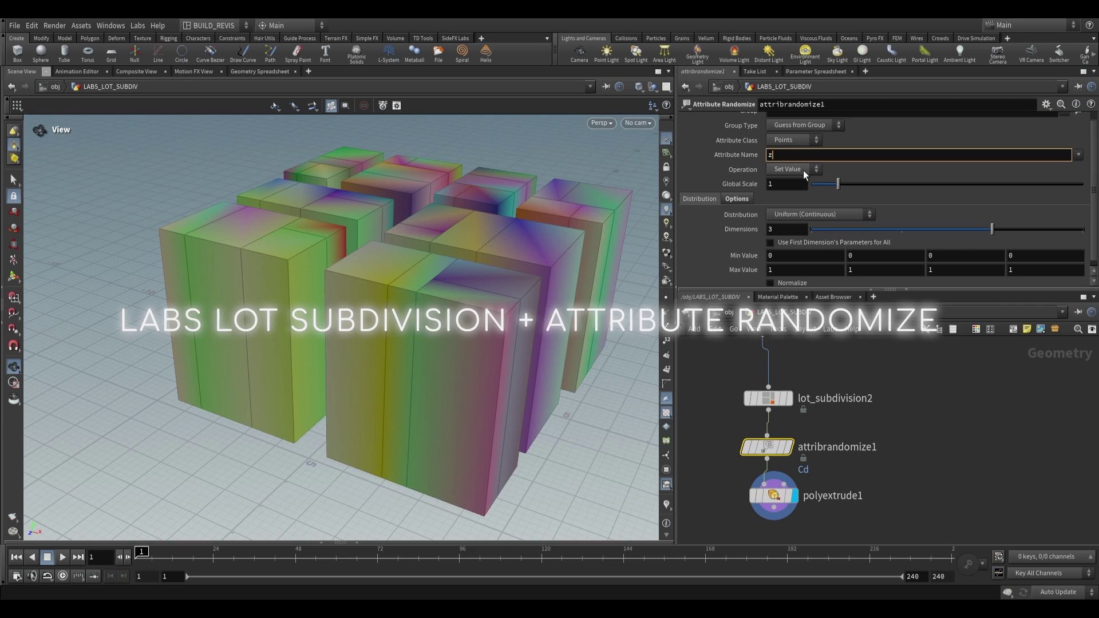
{"action": "type", "text": "scale"}
{"action": "key", "text": "Return"}
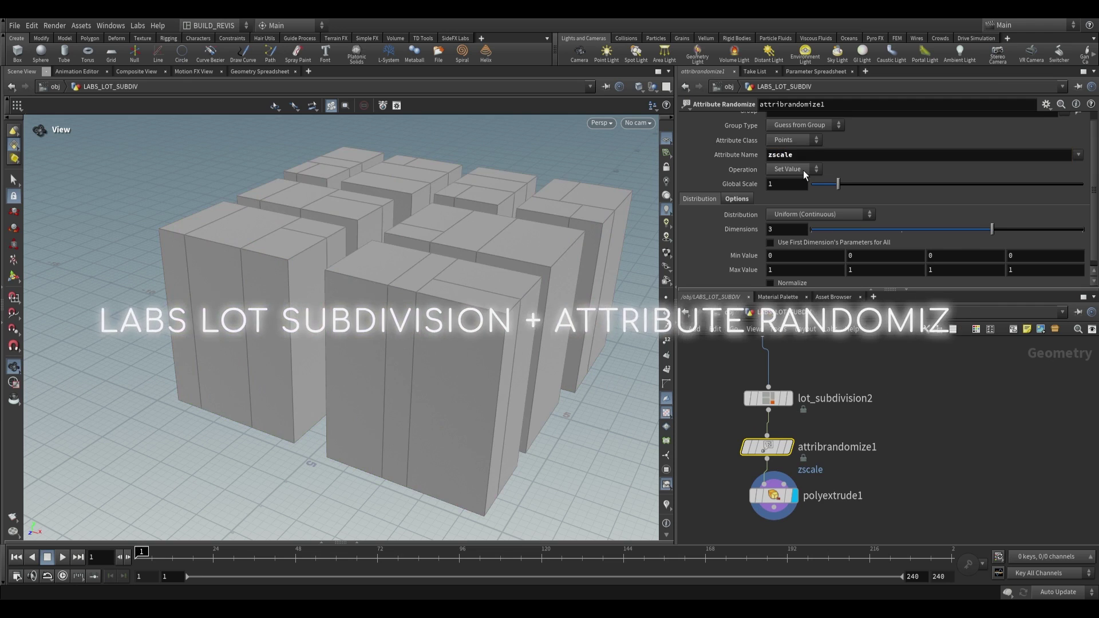
{"action": "left_click", "coordinate": [781, 226]}
{"action": "type", "text": "1"}
{"action": "key", "text": "Return"}
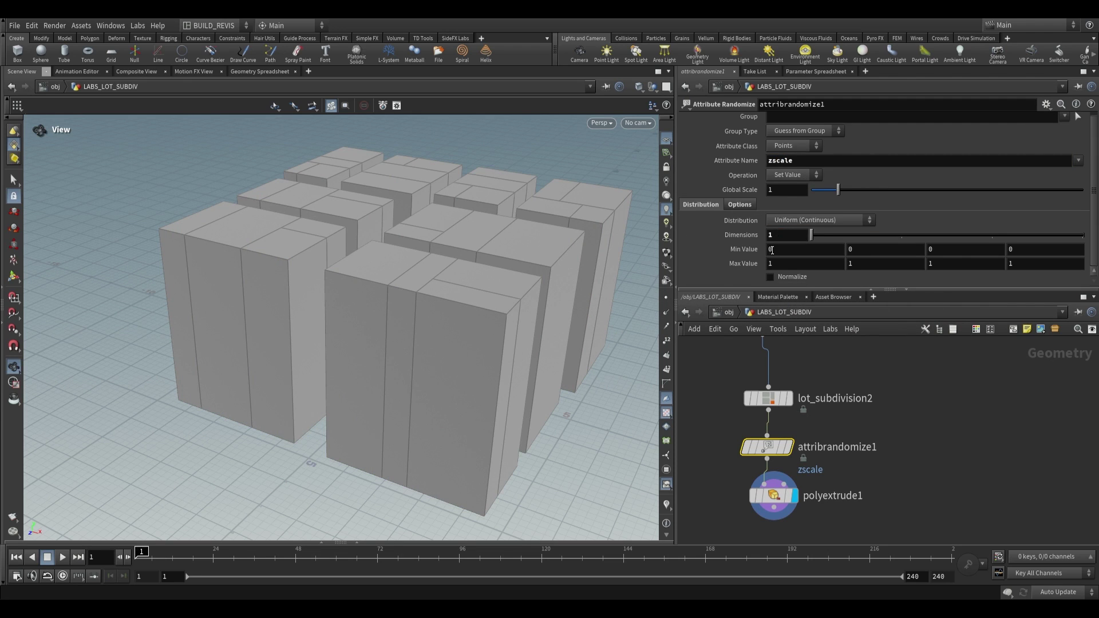
Enable the zscale Distance Scale local attribute on the PolyExtrude node.
{"action": "left_click", "coordinate": [772, 500]}
{"action": "scroll", "coordinate": [785, 241], "scroll_direction": "down", "scroll_amount": 1}
{"action": "left_click", "coordinate": [801, 212]}
{"action": "scroll", "coordinate": [751, 243], "scroll_direction": "down", "scroll_amount": 1}
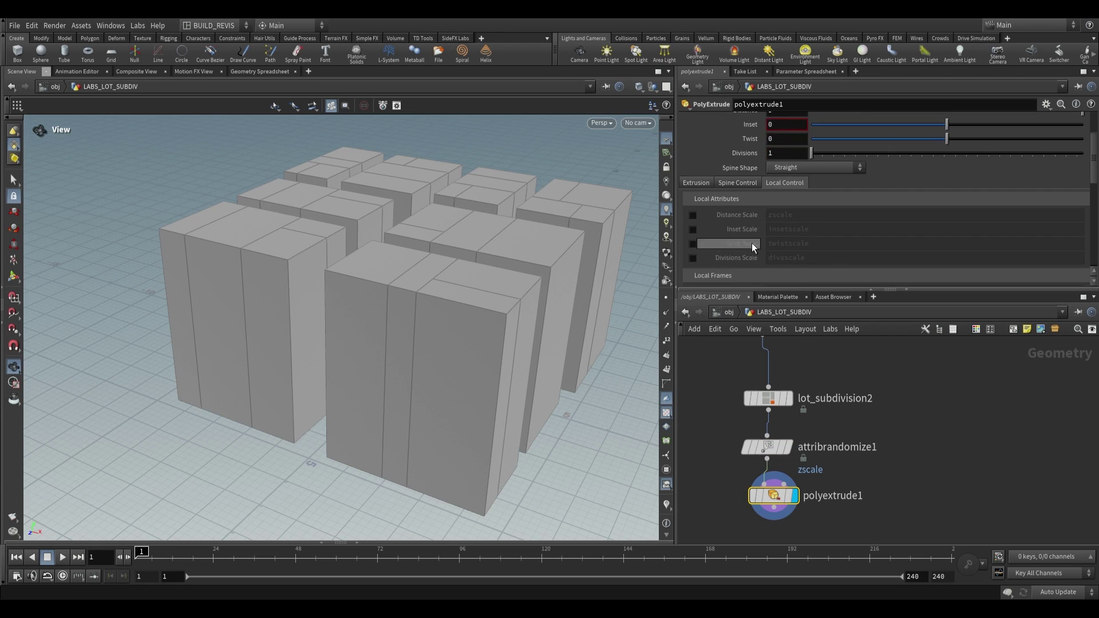
{"action": "left_click", "coordinate": [693, 215]}
Change the Attribute Randomize node's Attribute Class to Primitives.
{"action": "left_click", "coordinate": [770, 447]}
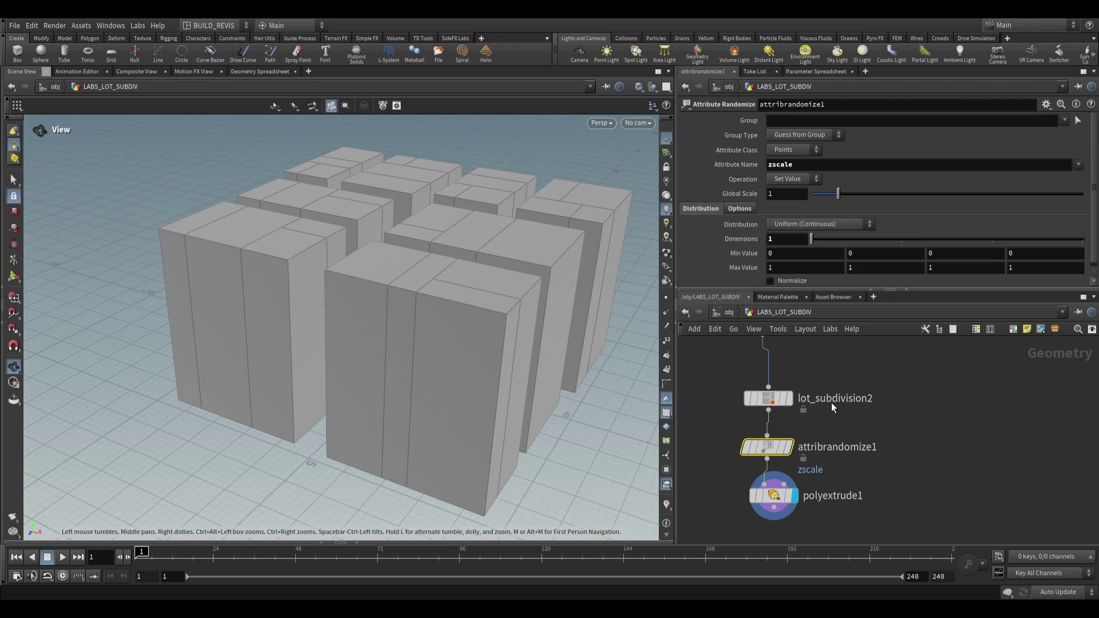
{"action": "left_click", "coordinate": [795, 151]}
{"action": "left_click", "coordinate": [792, 171]}
{"action": "mouse_move", "coordinate": [464, 321]}
{"action": "left_mouse_down"}
{"action": "mouse_move", "coordinate": [375, 318]}
{"action": "mouse_move", "coordinate": [437, 302]}
{"action": "mouse_move", "coordinate": [484, 329]}
{"action": "left_mouse_up"}
Set the PolyExtrude node's Divide Into option to Individual Elements.
{"action": "left_click", "coordinate": [756, 496]}
{"action": "scroll", "coordinate": [772, 240], "scroll_direction": "up", "scroll_amount": 3}
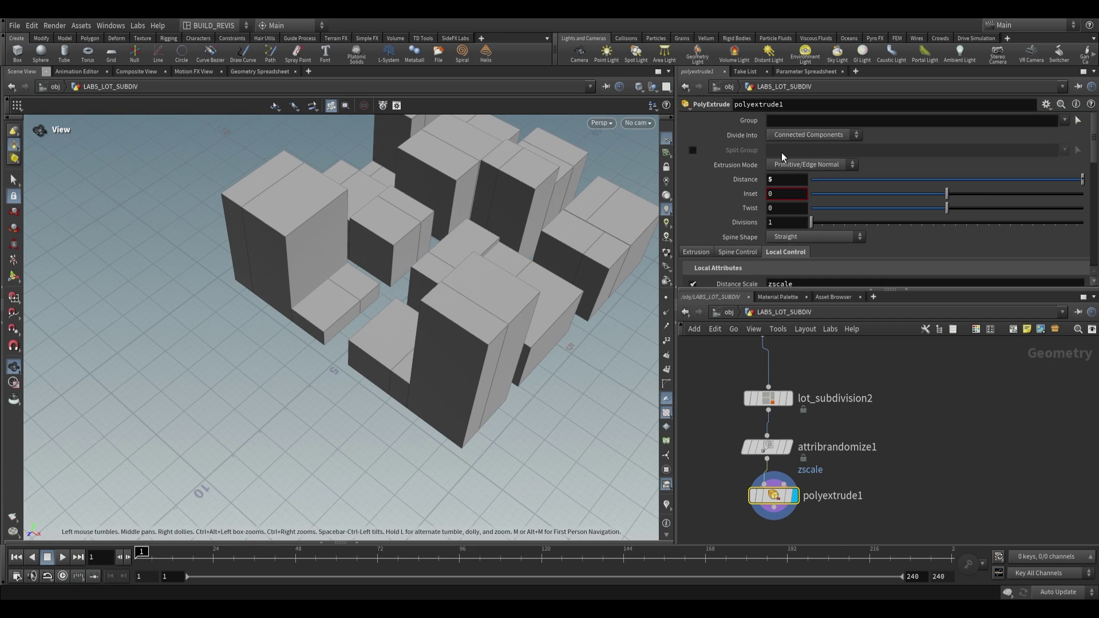
{"action": "left_click", "coordinate": [799, 147]}
{"action": "left_click_drag", "start_coordinate": [503, 319], "coordinate": [319, 372]}
Set the minimum value of the zscale randomization to 0.5.
{"action": "left_click", "coordinate": [811, 446]}
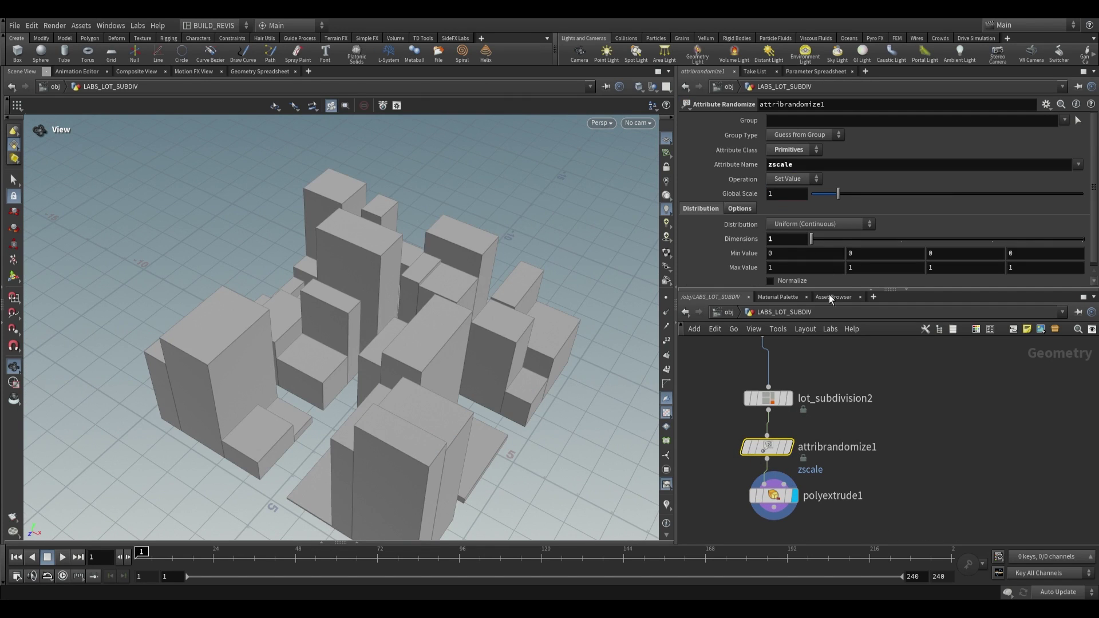
{"action": "type", "text": "0.5"}
{"action": "key", "text": "Return"}
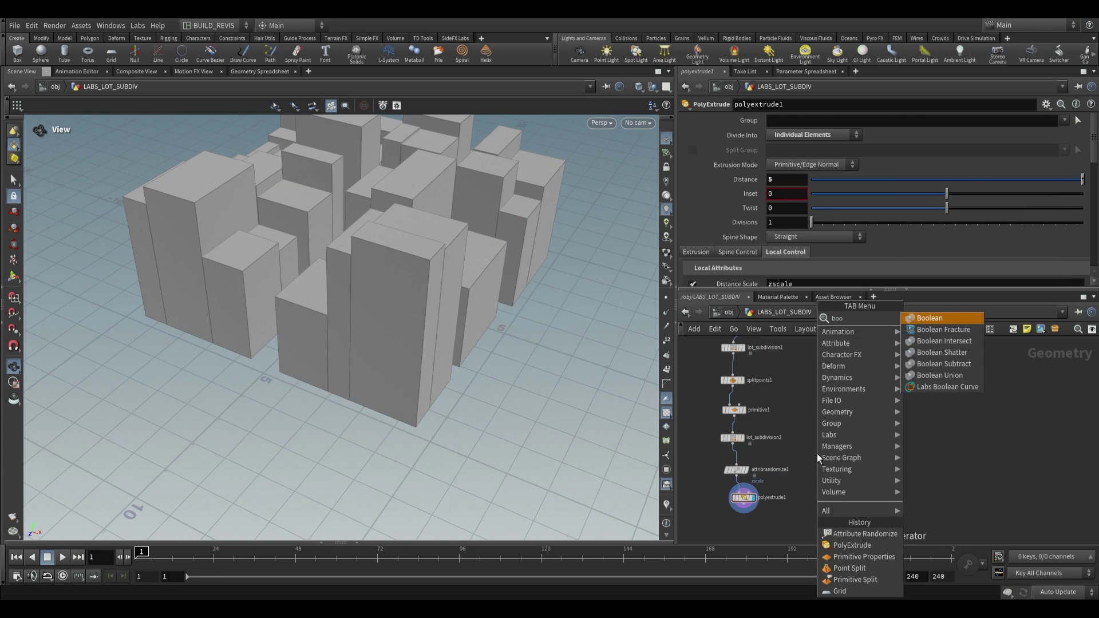
Add a Boolean node that subtracts the extruded lots from the original grid, with the grid as its first input.
{"action": "key", "text": "Return"}
{"action": "left_click", "coordinate": [808, 519]}
{"action": "left_click", "coordinate": [753, 359]}
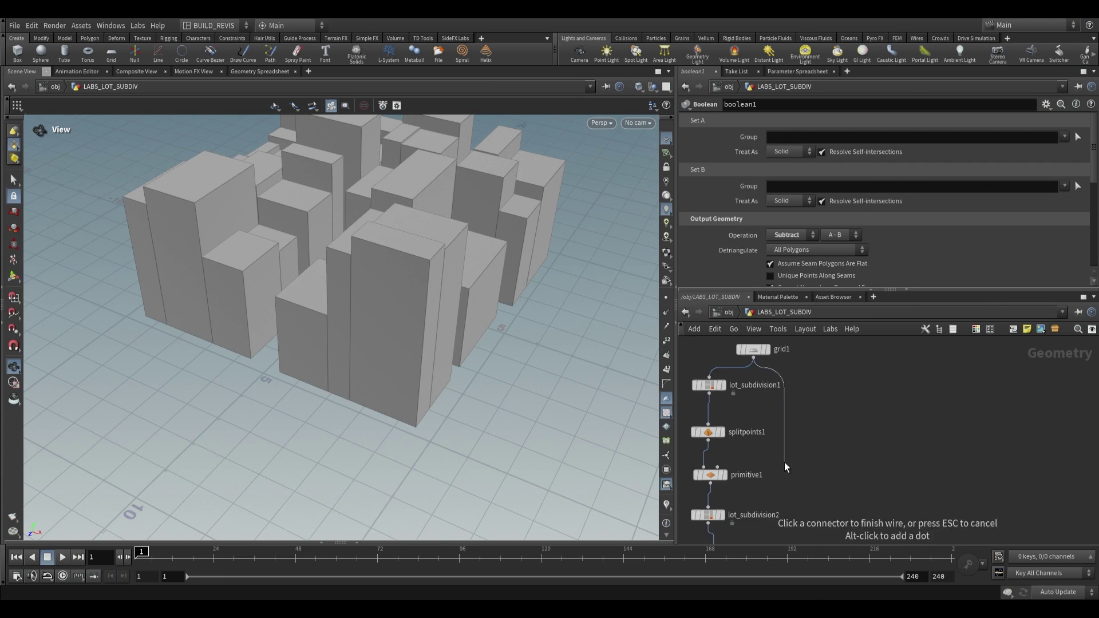
{"action": "middle_click_drag", "start_coordinate": [784, 481], "coordinate": [765, 347]}
{"action": "left_click", "coordinate": [818, 497]}
{"action": "left_click_drag", "start_coordinate": [453, 269], "coordinate": [481, 326]}
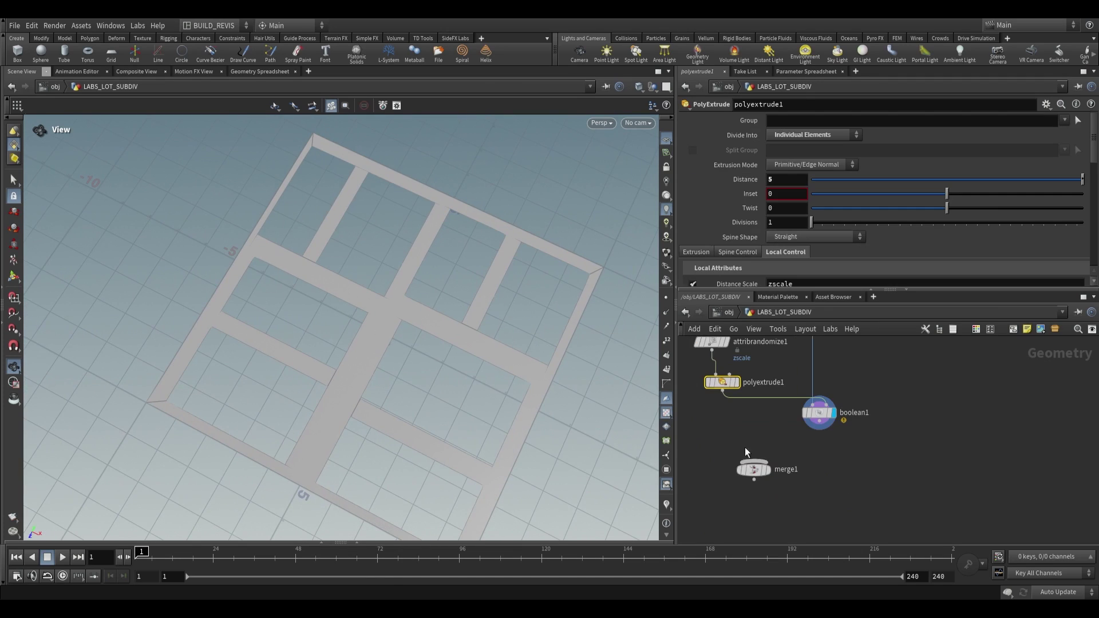
Merge the extruded buildings with the Boolean result and display the combined geometry.
{"action": "left_click", "coordinate": [772, 477]}
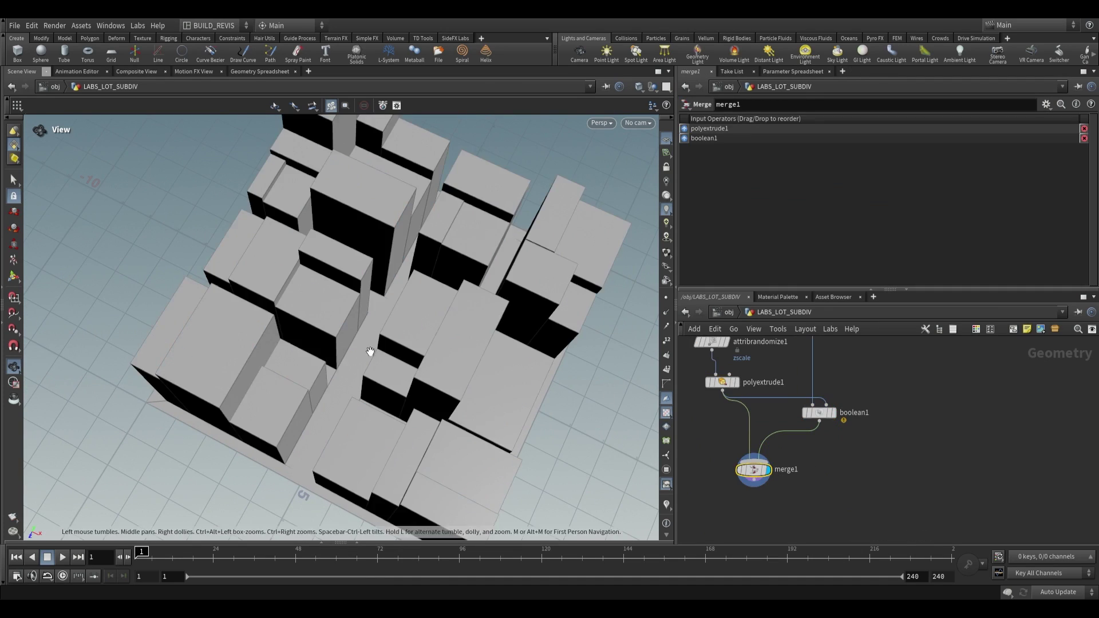
{"action": "left_click_drag", "start_coordinate": [373, 351], "coordinate": [641, 280]}
{"action": "left_click_drag", "start_coordinate": [720, 298], "coordinate": [372, 281]}
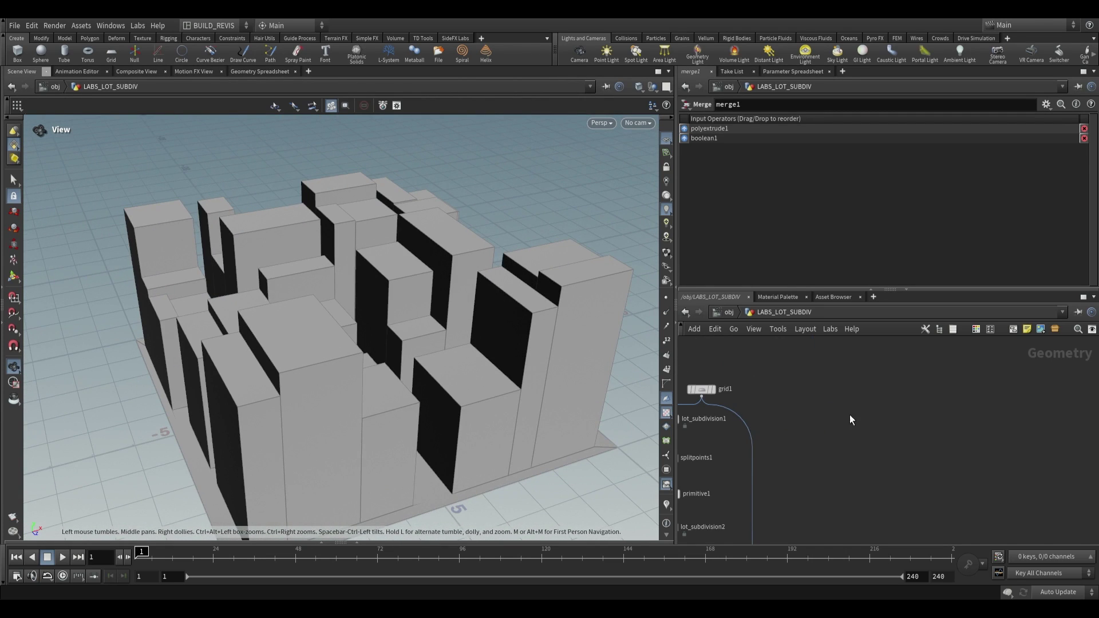
Display the first lot subdivision on its own and examine its lots from above with primitive markers shown.
{"action": "middle_click_drag", "start_coordinate": [786, 410], "coordinate": [844, 338]}
{"action": "scroll", "coordinate": [843, 343], "scroll_direction": "down", "scroll_amount": 1}
{"action": "middle_click_drag", "start_coordinate": [807, 383], "coordinate": [743, 427]}
{"action": "scroll", "coordinate": [730, 425], "scroll_direction": "up", "scroll_amount": 2}
{"action": "middle_click_drag", "start_coordinate": [802, 399], "coordinate": [790, 433]}
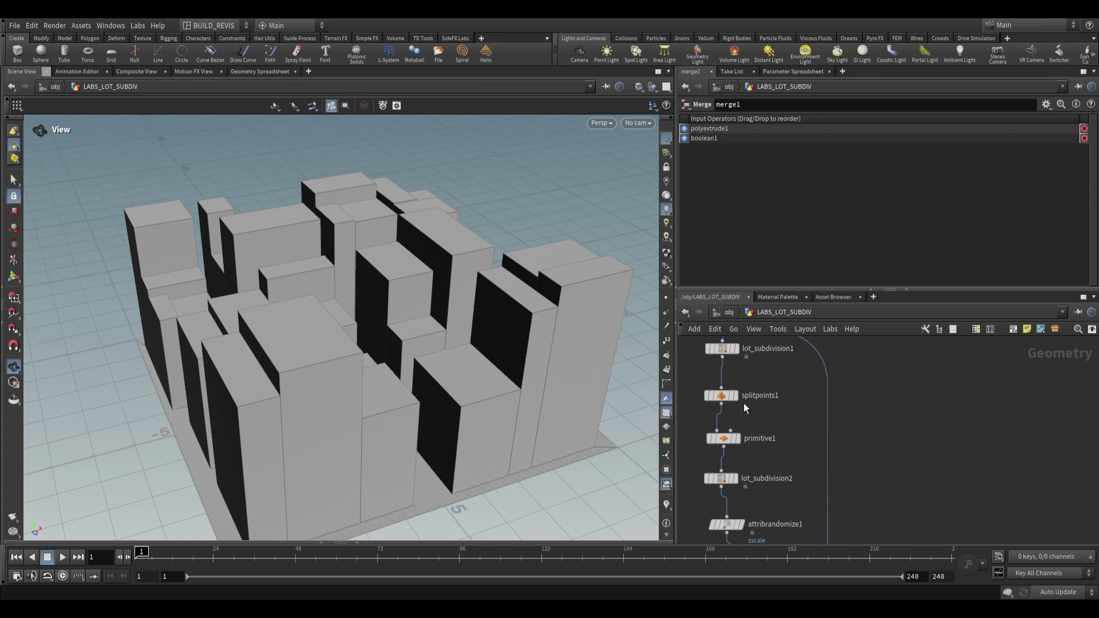
{"action": "middle_click_drag", "start_coordinate": [743, 404], "coordinate": [748, 436]}
{"action": "left_click", "coordinate": [734, 381]}
{"action": "middle_click_drag", "start_coordinate": [783, 397], "coordinate": [786, 379]}
{"action": "left_click", "coordinate": [743, 362]}
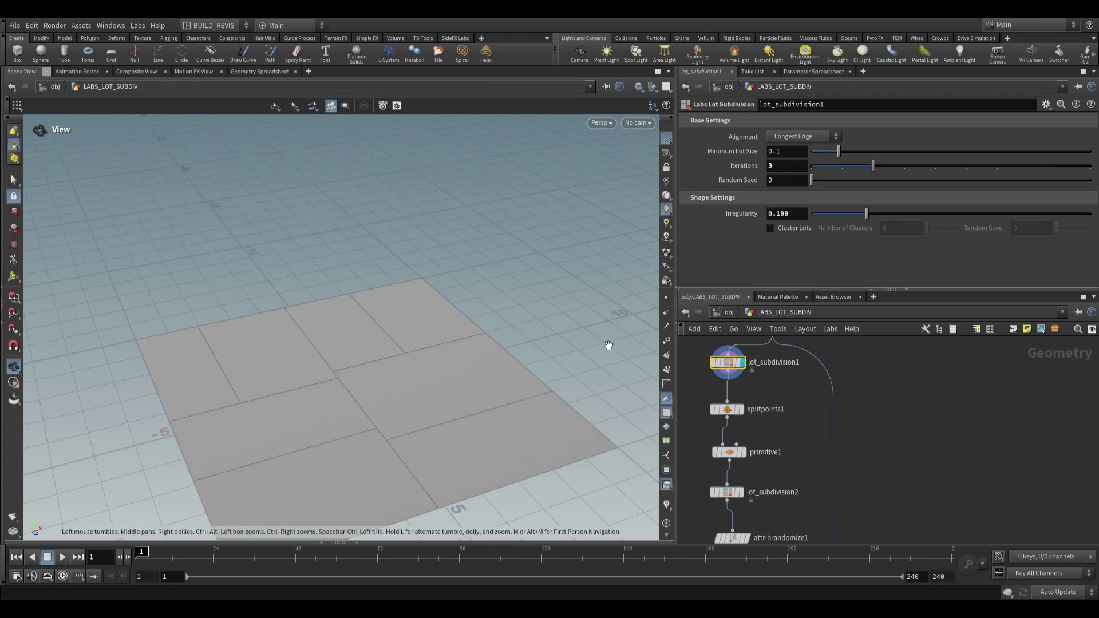
{"action": "left_click_drag", "start_coordinate": [608, 345], "coordinate": [427, 456]}
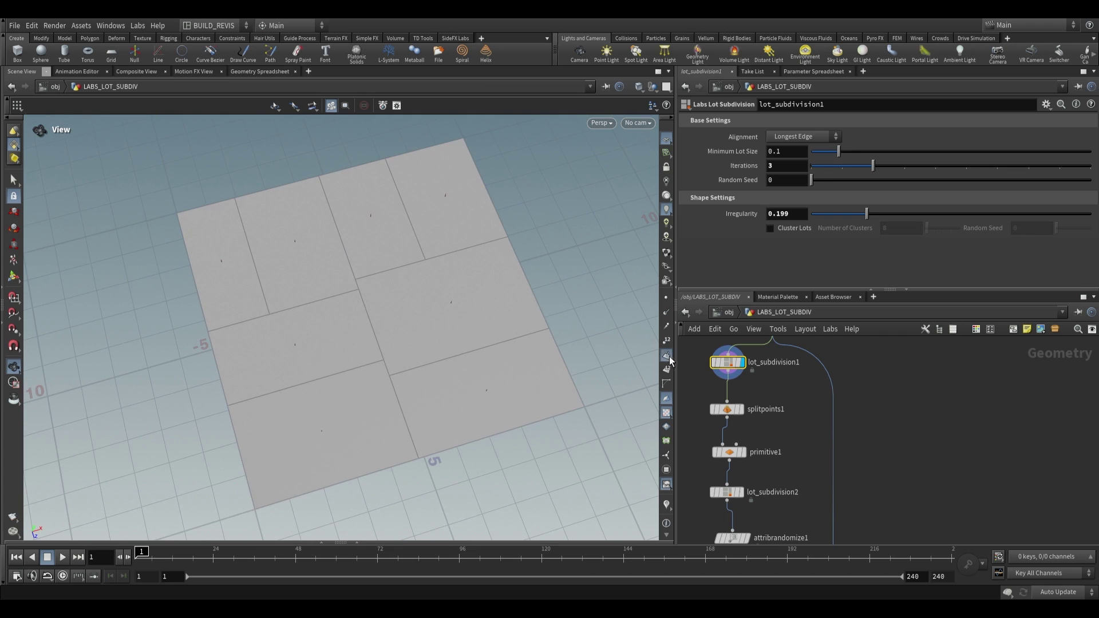
{"action": "left_click", "coordinate": [665, 374]}
Add a Sphere node beside the grid's node chain and display it.
{"action": "middle_click_drag", "start_coordinate": [846, 400], "coordinate": [817, 447]}
{"action": "left_click", "coordinate": [756, 373]}
{"action": "middle_click_drag", "start_coordinate": [920, 394], "coordinate": [848, 397]}
{"action": "key", "text": "Tab"}
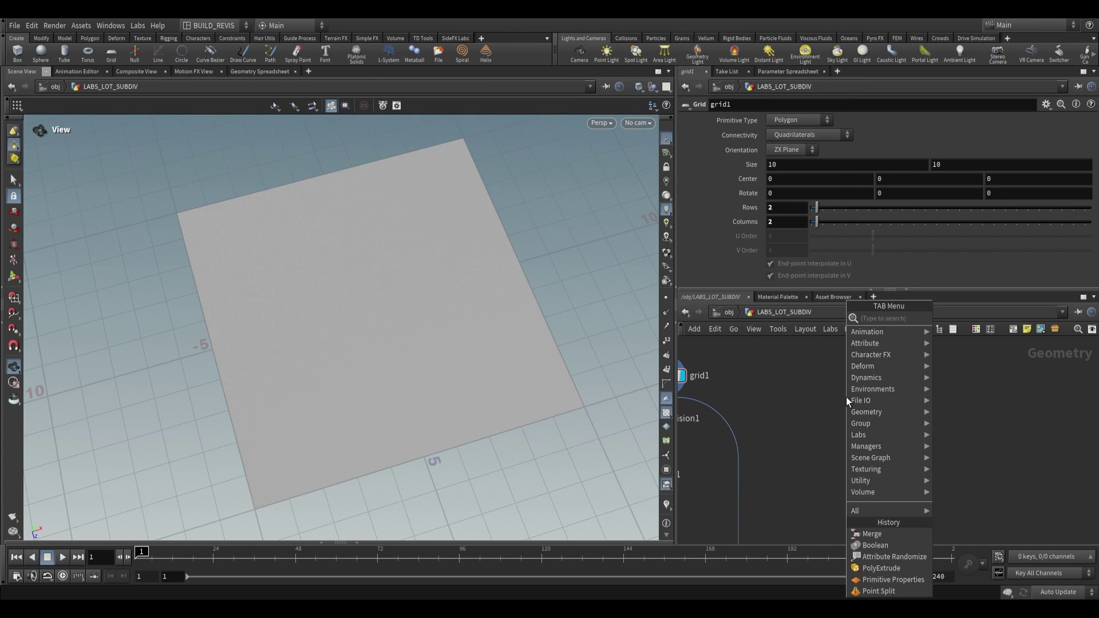
{"action": "type", "text": "sphe"}
{"action": "key", "text": "Return"}
{"action": "key", "text": "Return"}
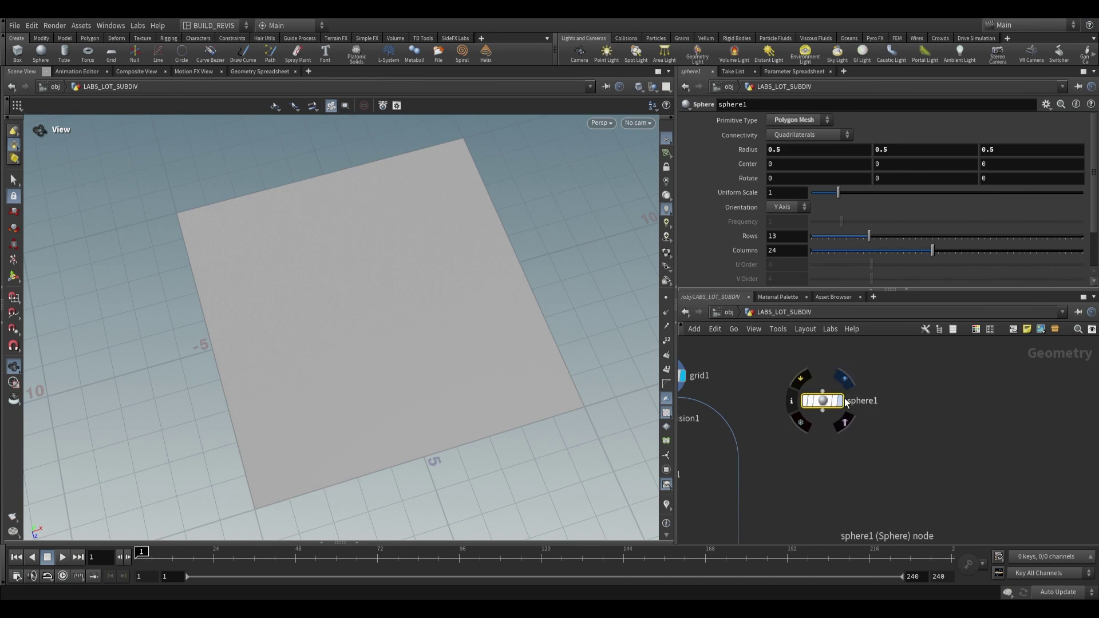
{"action": "left_click", "coordinate": [839, 400]}
{"action": "left_click_drag", "start_coordinate": [825, 401], "coordinate": [850, 382]}
{"action": "left_click_drag", "start_coordinate": [369, 262], "coordinate": [371, 321]}
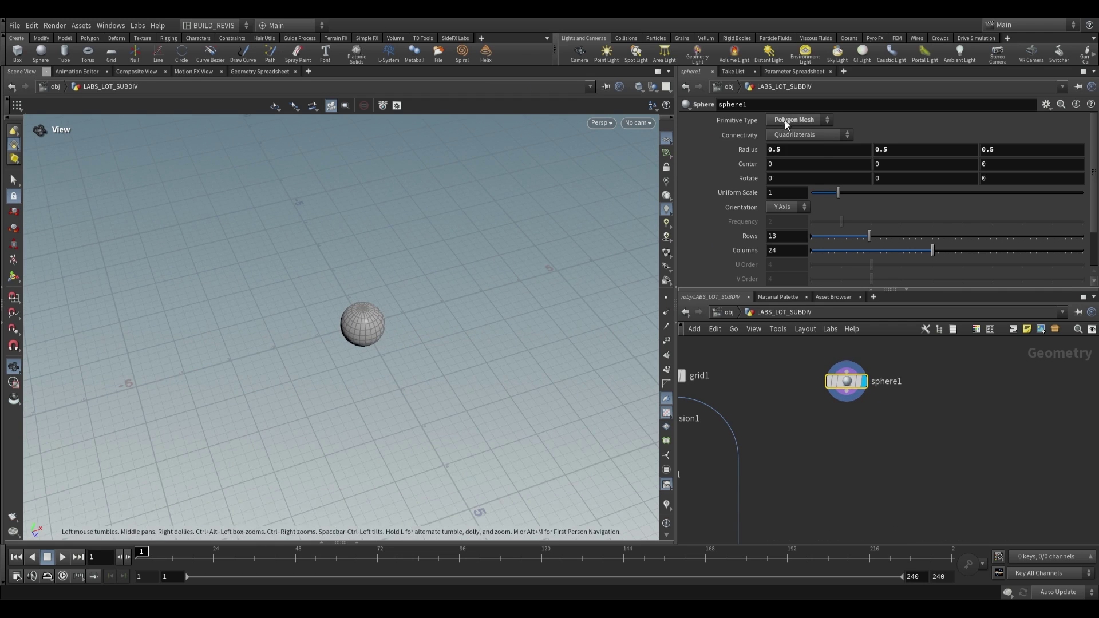
Set the sphere's Primitive Type to Polygon, its Uniform Scale to 5 and its Frequency to 1.
{"action": "left_click", "coordinate": [785, 120]}
{"action": "left_click", "coordinate": [784, 142]}
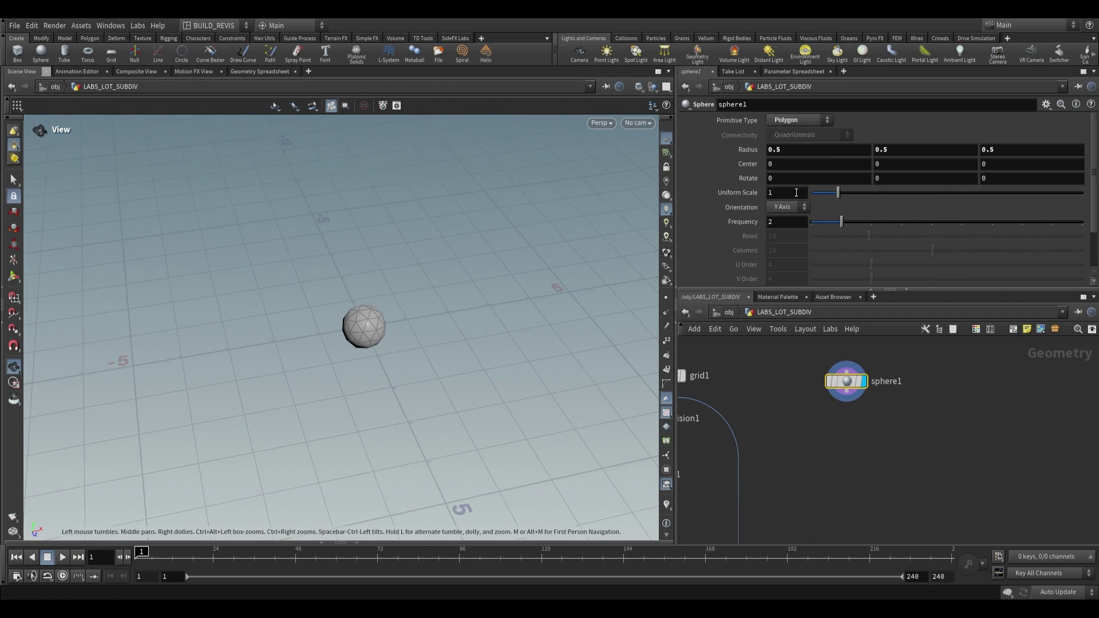
{"action": "left_click_drag", "start_coordinate": [796, 192], "coordinate": [759, 194]}
{"action": "type", "text": "5"}
{"action": "key", "text": "Return"}
{"action": "left_click_drag", "start_coordinate": [377, 354], "coordinate": [378, 329]}
{"action": "left_click_drag", "start_coordinate": [785, 222], "coordinate": [749, 226]}
{"action": "type", "text": "1"}
{"action": "key", "text": "Return"}
{"action": "left_click_drag", "start_coordinate": [362, 343], "coordinate": [383, 341]}
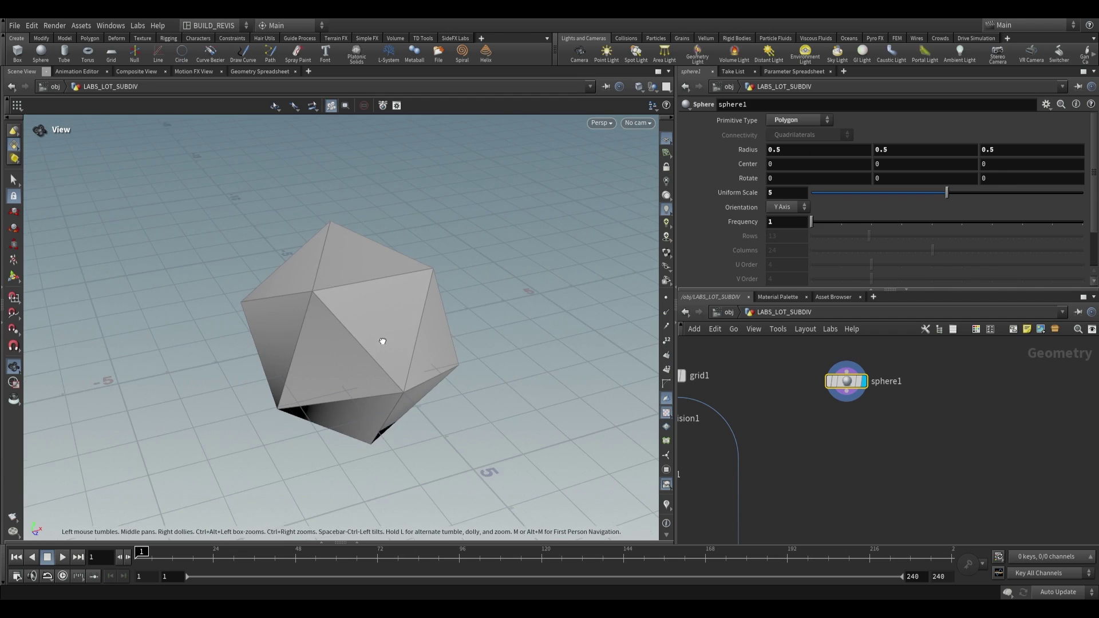
Add a Labs Lot Subdivision node below the sphere, wire the sphere into it and display the subdivided faces.
{"action": "middle_click_drag", "start_coordinate": [840, 437], "coordinate": [900, 409]}
{"action": "scroll", "coordinate": [904, 411], "scroll_direction": "down", "scroll_amount": 1}
{"action": "key", "text": "Tab"}
{"action": "type", "text": "l"}
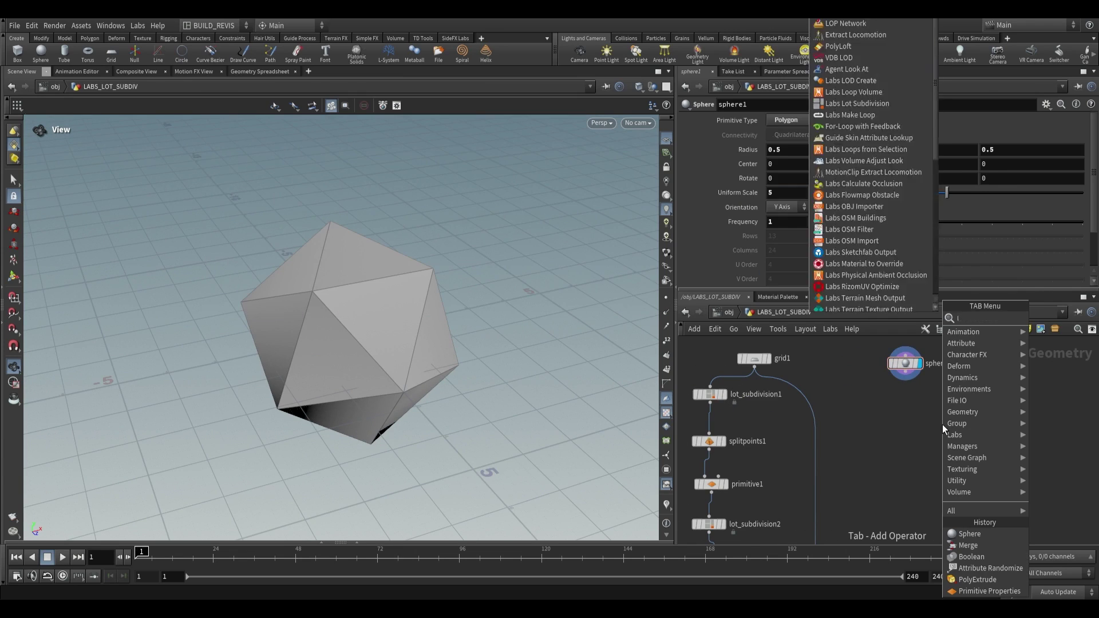
{"action": "type", "text": "ot"}
{"action": "key", "text": "Return"}
{"action": "left_click", "coordinate": [897, 418]}
{"action": "left_click_drag", "start_coordinate": [906, 372], "coordinate": [897, 410]}
{"action": "left_click", "coordinate": [912, 418]}
{"action": "scroll", "coordinate": [355, 324], "scroll_direction": "up", "scroll_amount": 3}
{"action": "left_click_drag", "start_coordinate": [355, 324], "coordinate": [313, 205]}
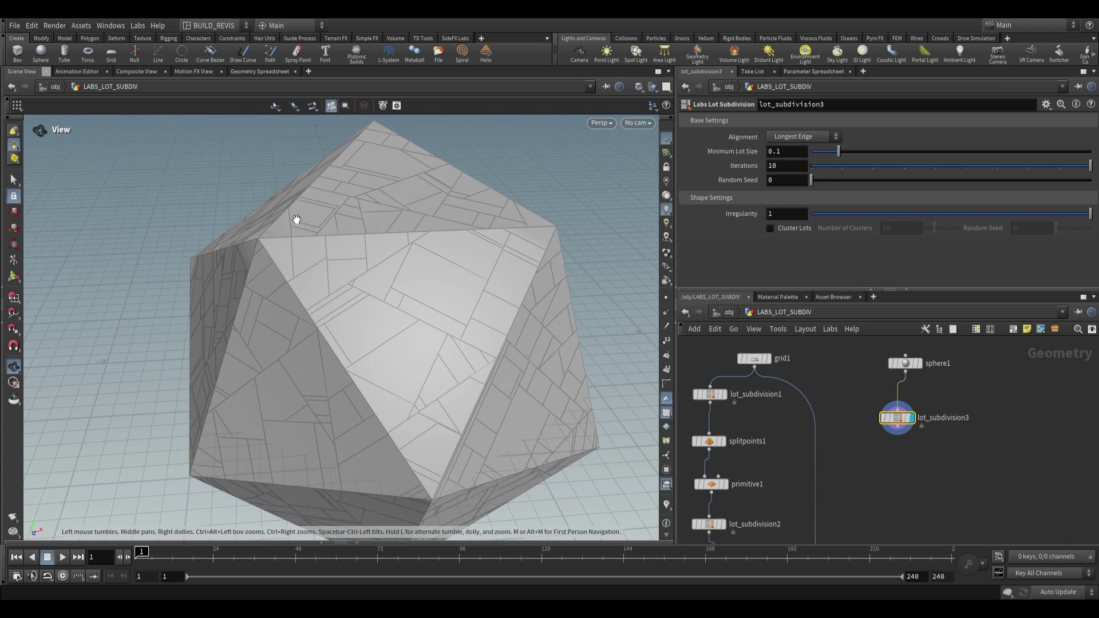
Compare the plain sphere with its subdivided version by switching the display between the two nodes.
{"action": "key", "text": "Up"}
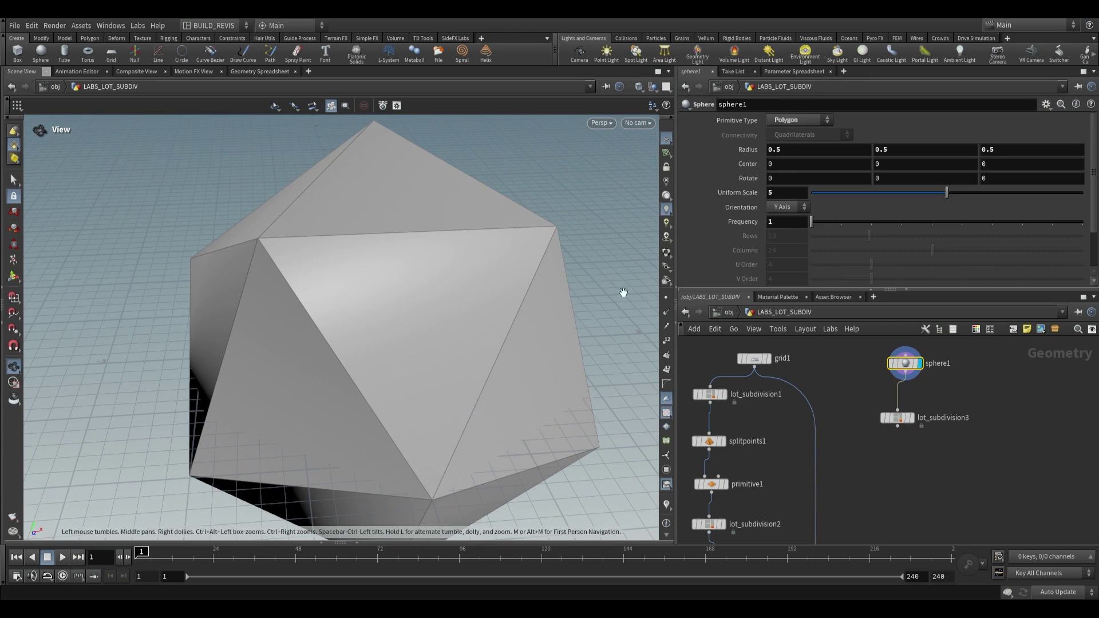
{"action": "left_click", "coordinate": [667, 371]}
{"action": "left_click", "coordinate": [666, 370]}
{"action": "left_click_drag", "start_coordinate": [378, 321], "coordinate": [449, 231]}
{"action": "left_click", "coordinate": [912, 418]}
Add a Point Split node below the sphere's lot subdivision and shrink the lots to scale 0.939 with Primitive Properties.
{"action": "middle_click_drag", "start_coordinate": [808, 468], "coordinate": [779, 438]}
{"action": "key", "text": "Tab"}
{"action": "type", "text": "pointsp"}
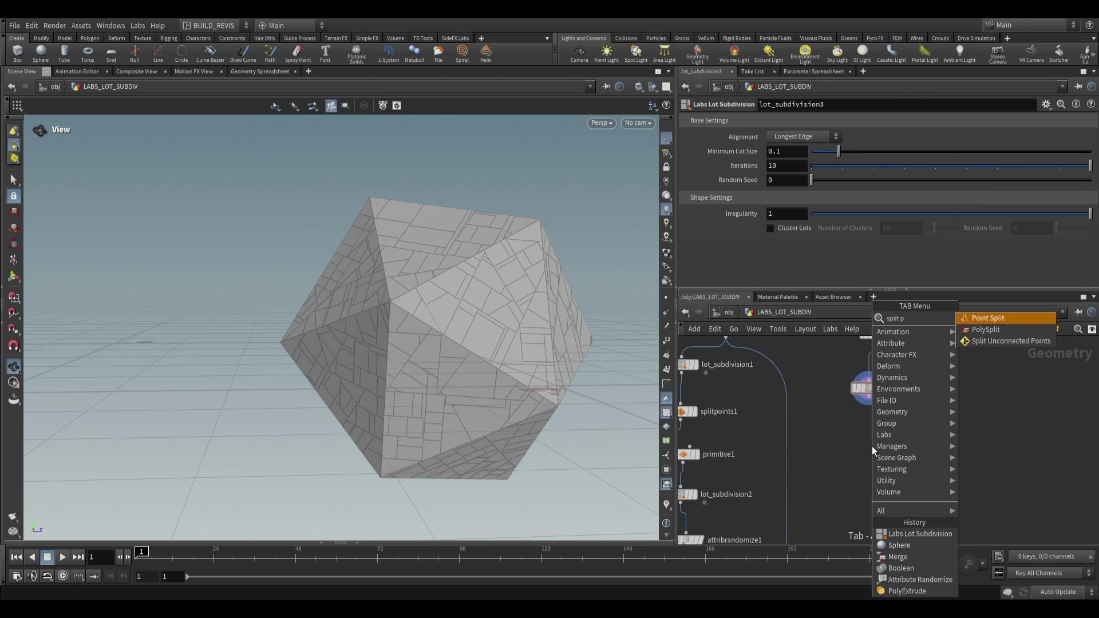
{"action": "key", "text": "Return"}
{"action": "left_click", "coordinate": [871, 445]}
Add an Attribute Randomize node below the scaled lots, with Attribute Class Primitives and Attribute Name zscale.
{"action": "key", "text": "Tab"}
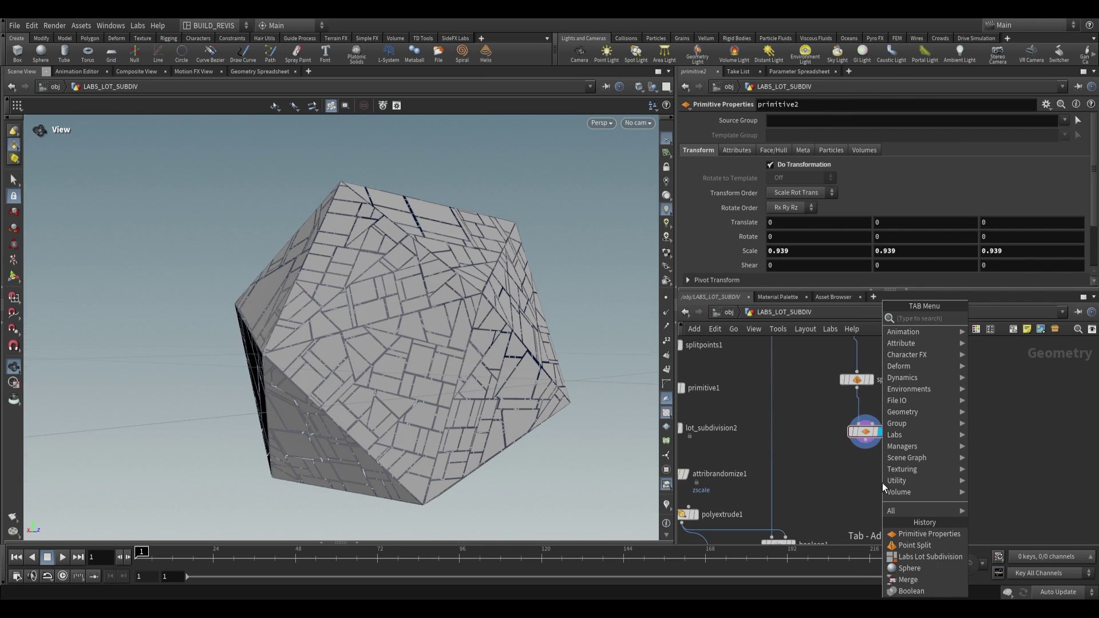
{"action": "type", "text": "ran"}
{"action": "key", "text": "Return"}
{"action": "left_click", "coordinate": [876, 483]}
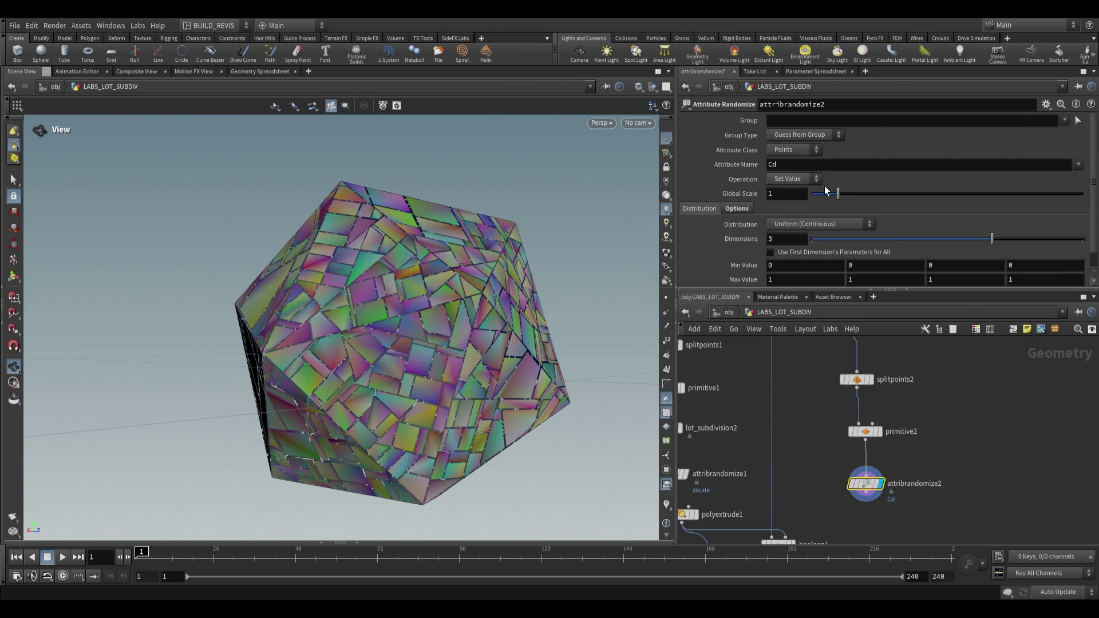
{"action": "left_click", "coordinate": [794, 150]}
{"action": "left_click", "coordinate": [787, 172]}
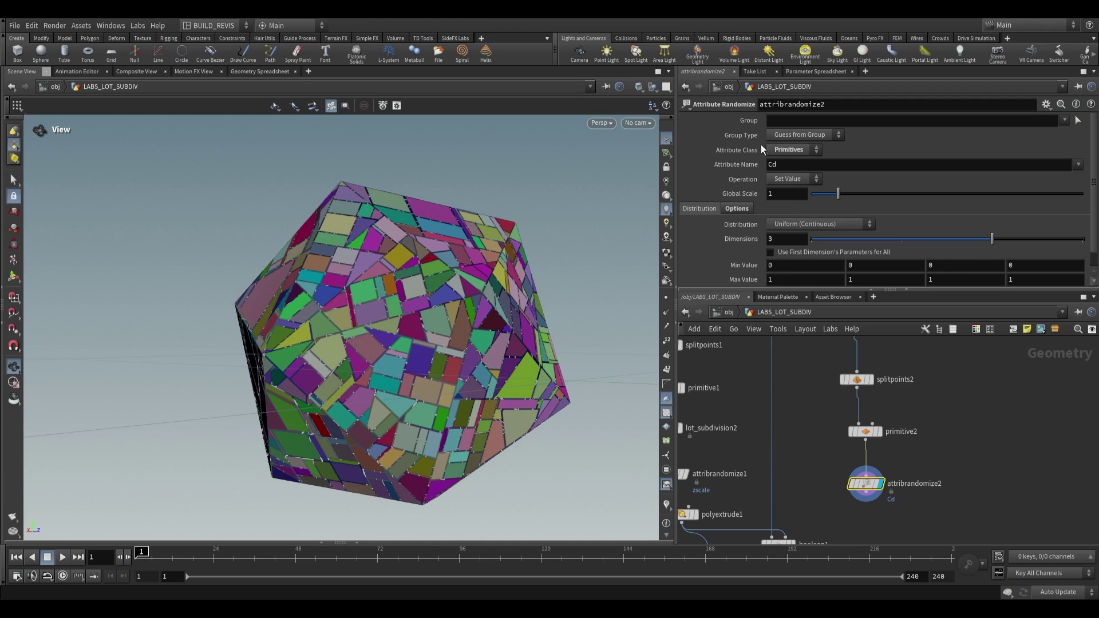
{"action": "type", "text": "zscale"}
{"action": "key", "text": "Return"}
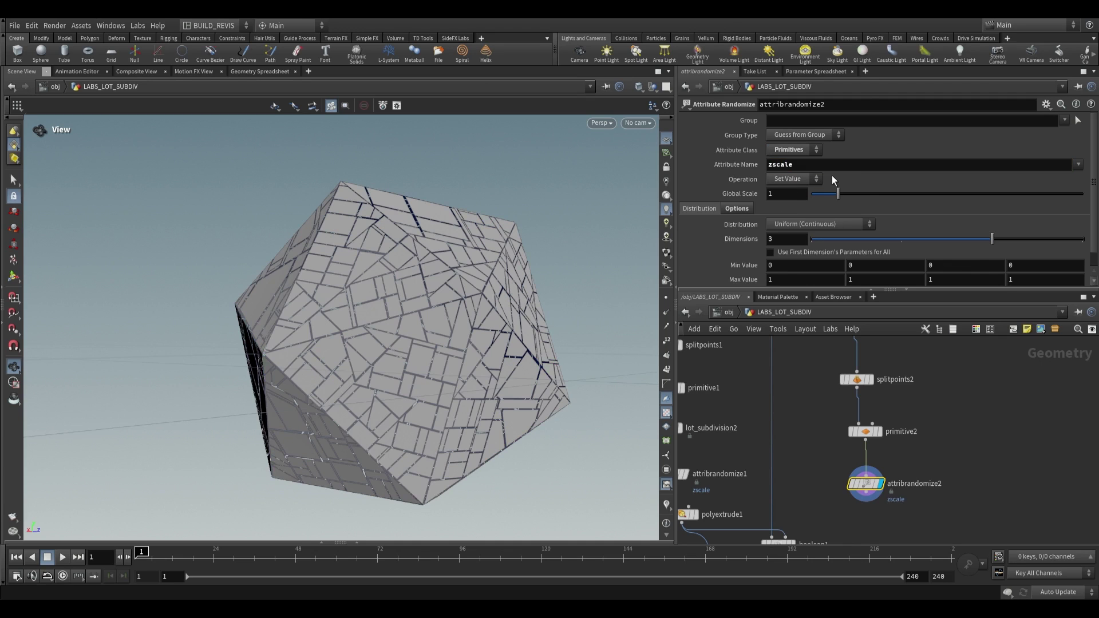
Extrude the sphere's lots as Individual Elements by 0.321 with a PolyExtrude node, using zscale as the local Distance Scale.
{"action": "key", "text": "Tab"}
{"action": "type", "text": "ext"}
{"action": "left_click", "coordinate": [808, 136]}
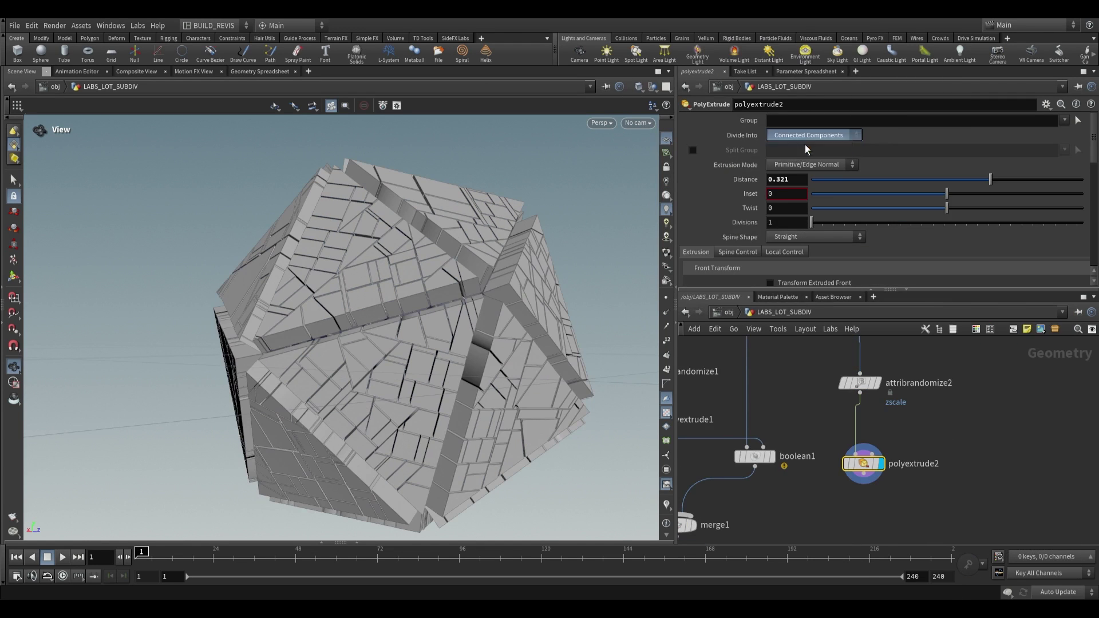
{"action": "scroll", "coordinate": [767, 262], "scroll_direction": "down", "scroll_amount": 2}
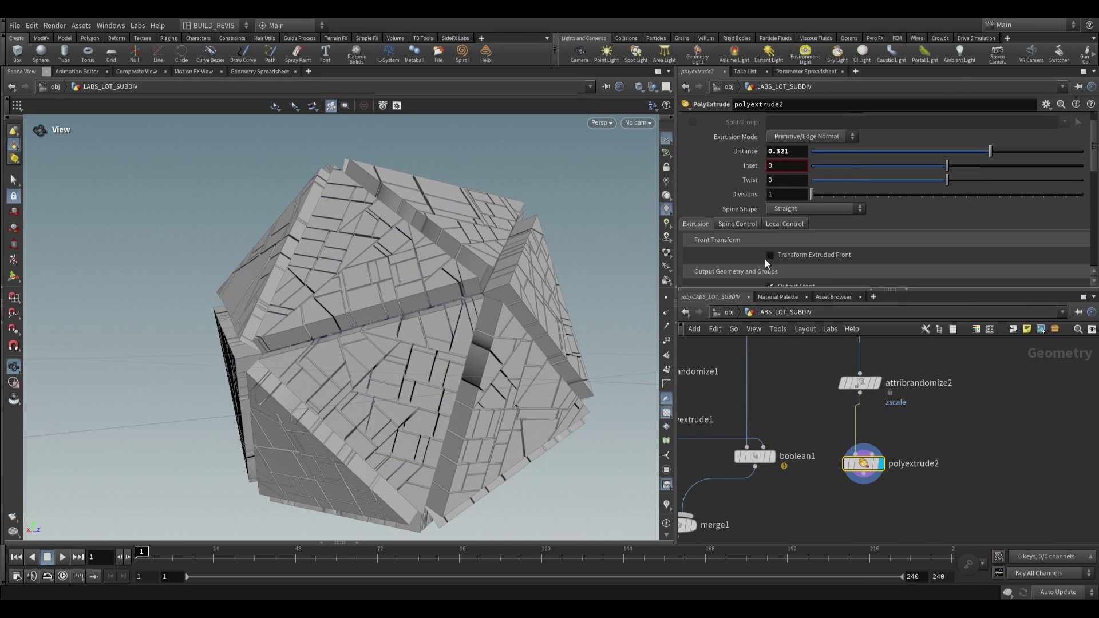
{"action": "left_click", "coordinate": [783, 224]}
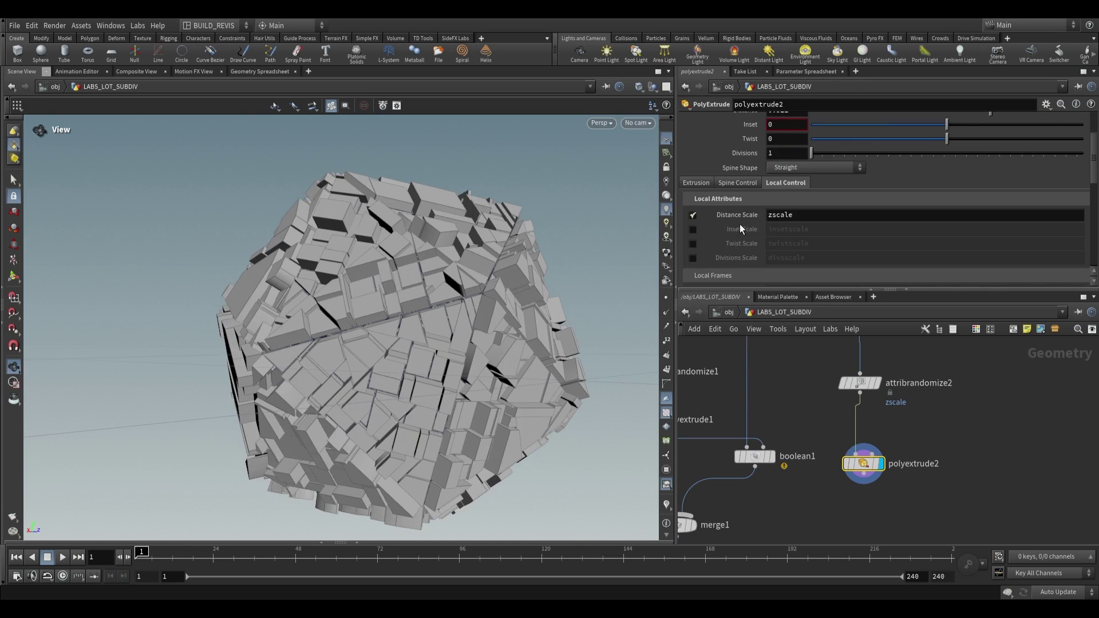
{"action": "left_click_drag", "start_coordinate": [395, 315], "coordinate": [519, 309]}
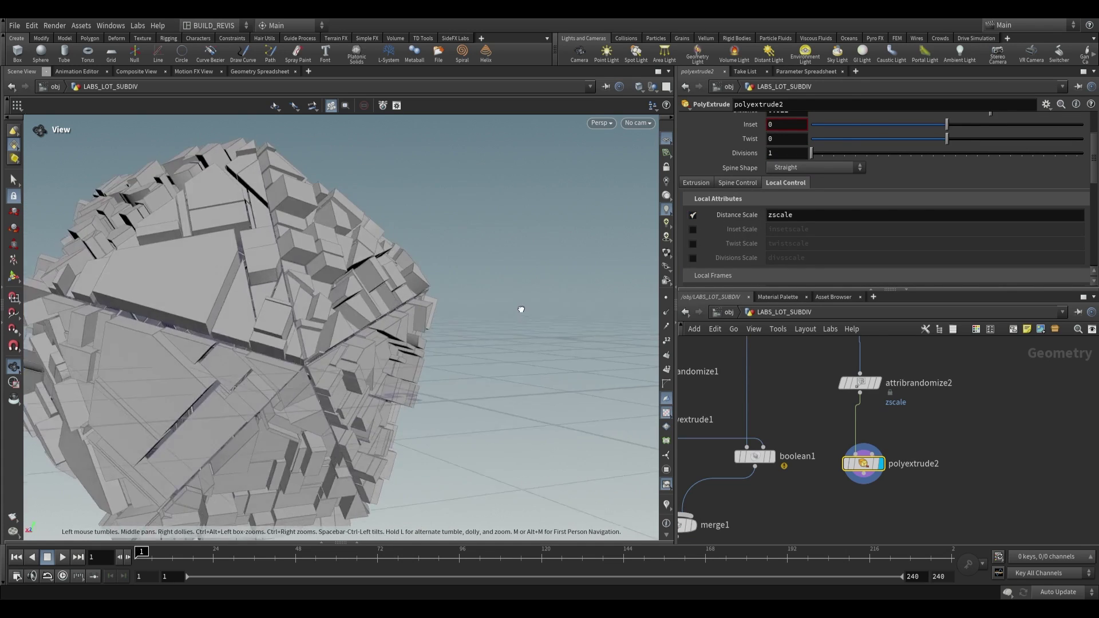
Bevel the extruded blocks with PolyBevel and adjust their heights with a zscale Min Value of 0.3 and an extrude Distance of 0.624.
{"action": "key", "text": "Tab"}
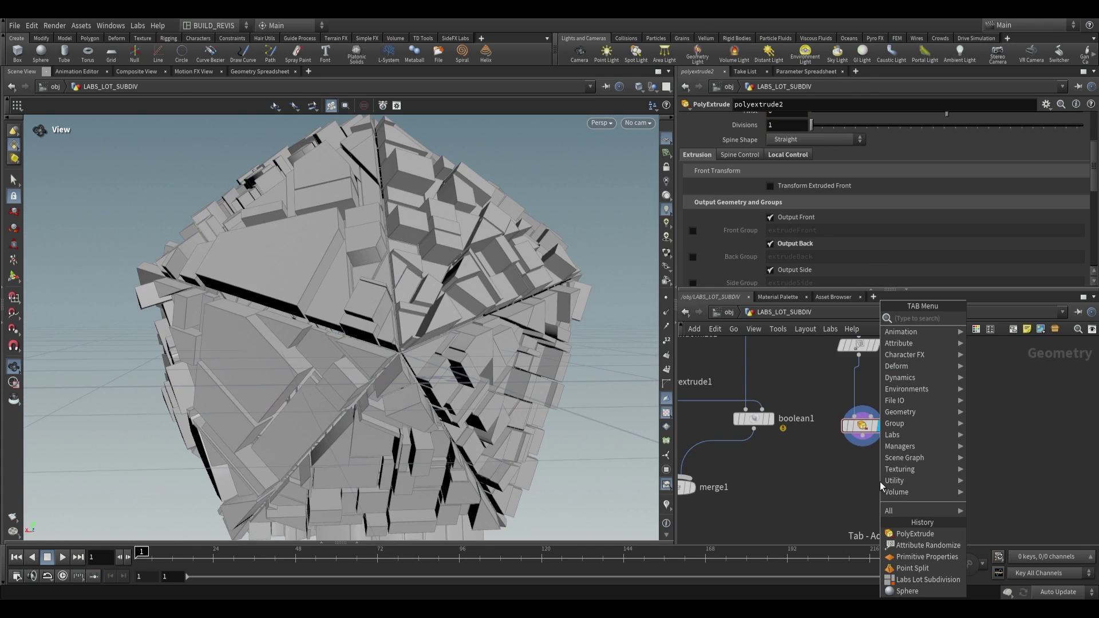
{"action": "type", "text": "poly bevel"}
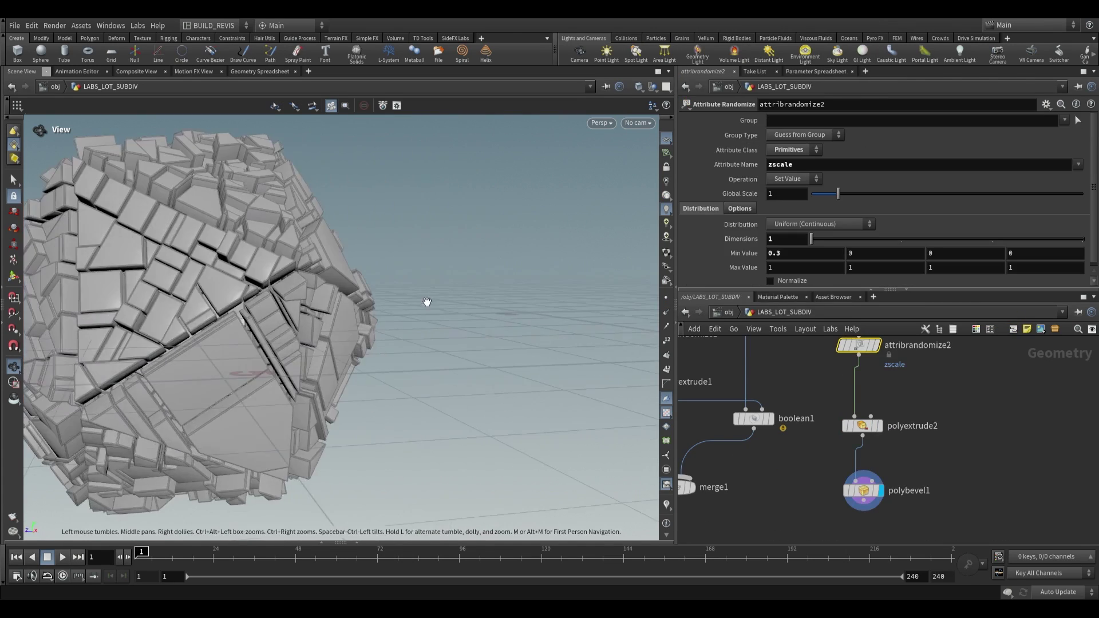
{"action": "left_click_drag", "start_coordinate": [427, 304], "coordinate": [380, 314]}
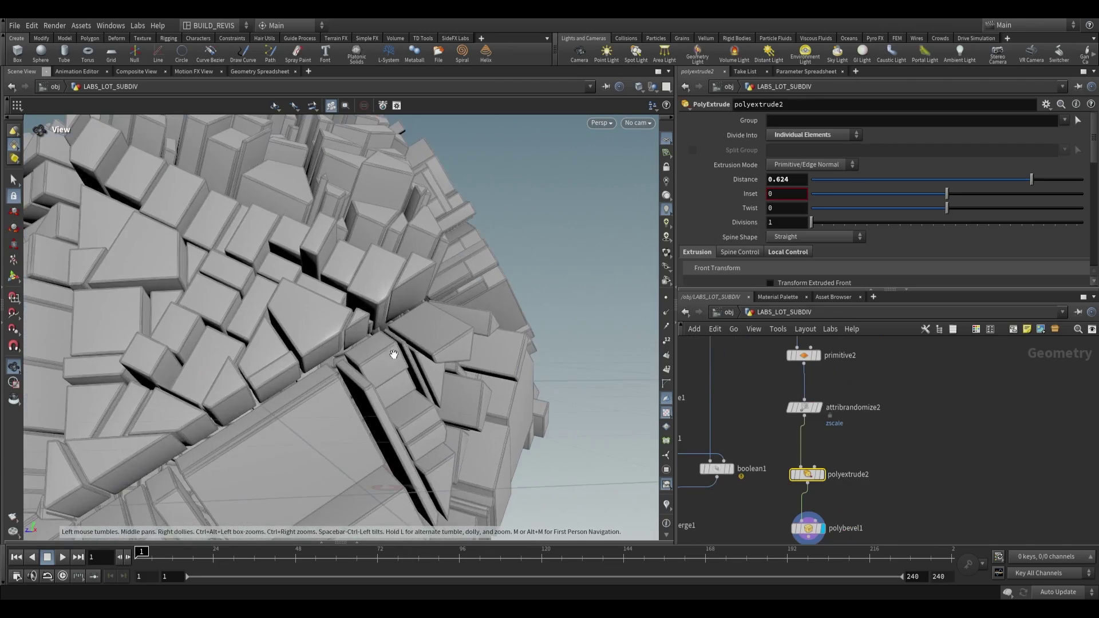
{"action": "left_click_drag", "start_coordinate": [393, 354], "coordinate": [472, 313]}
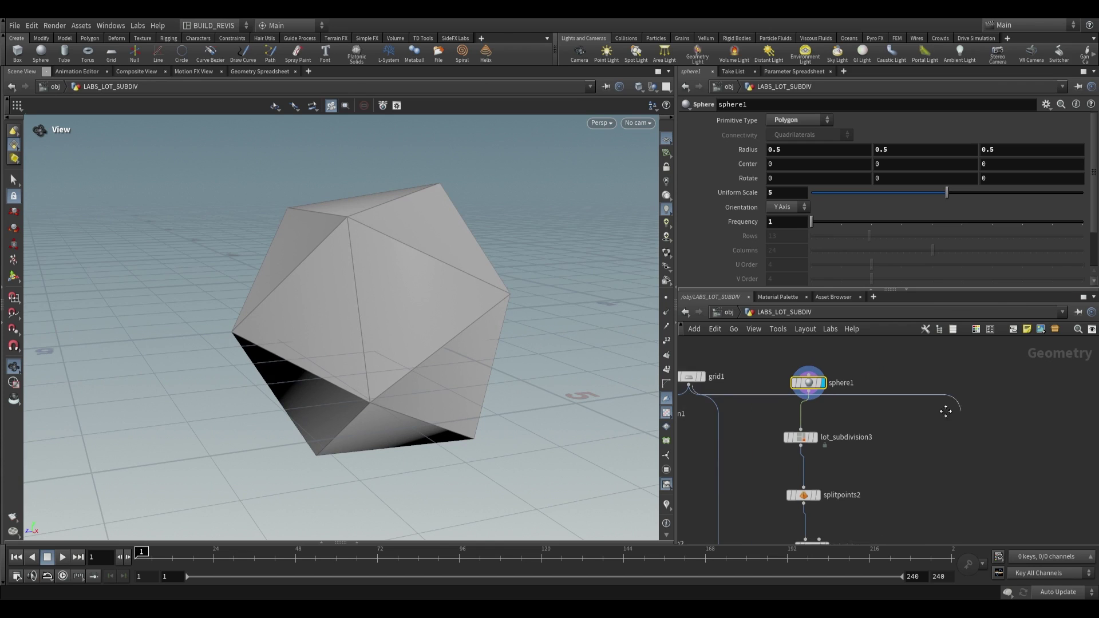
Add a Voronoi Fracture node fed by the grid, placed beside the sphere's node chain.
{"action": "key", "text": "Tab"}
{"action": "type", "text": "voronoi"}
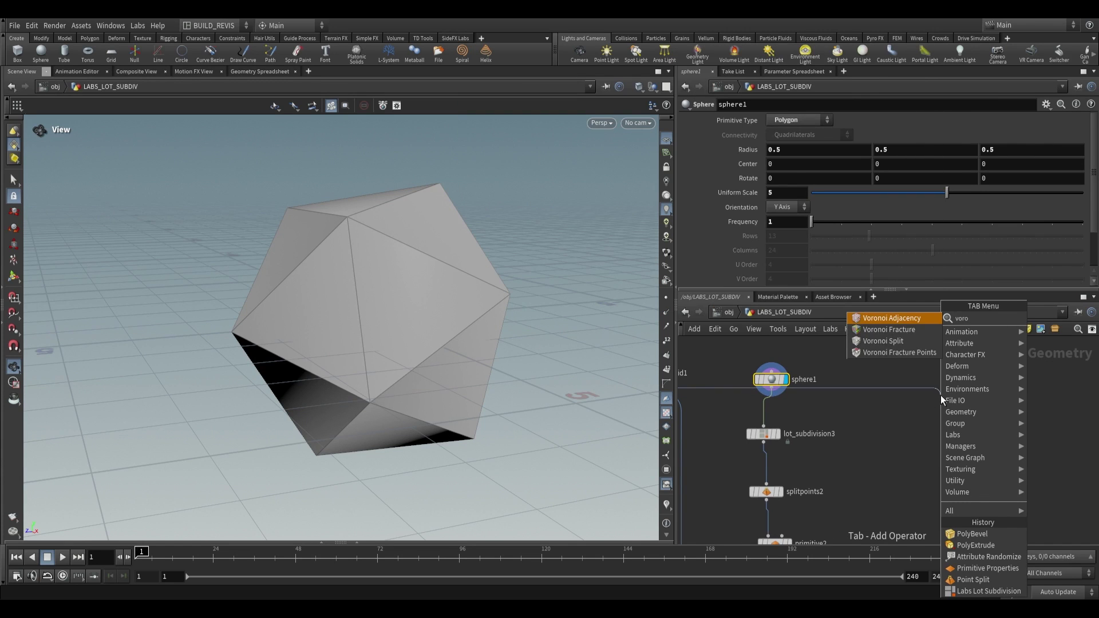
{"action": "key", "text": "Return"}
{"action": "left_click", "coordinate": [973, 415]}
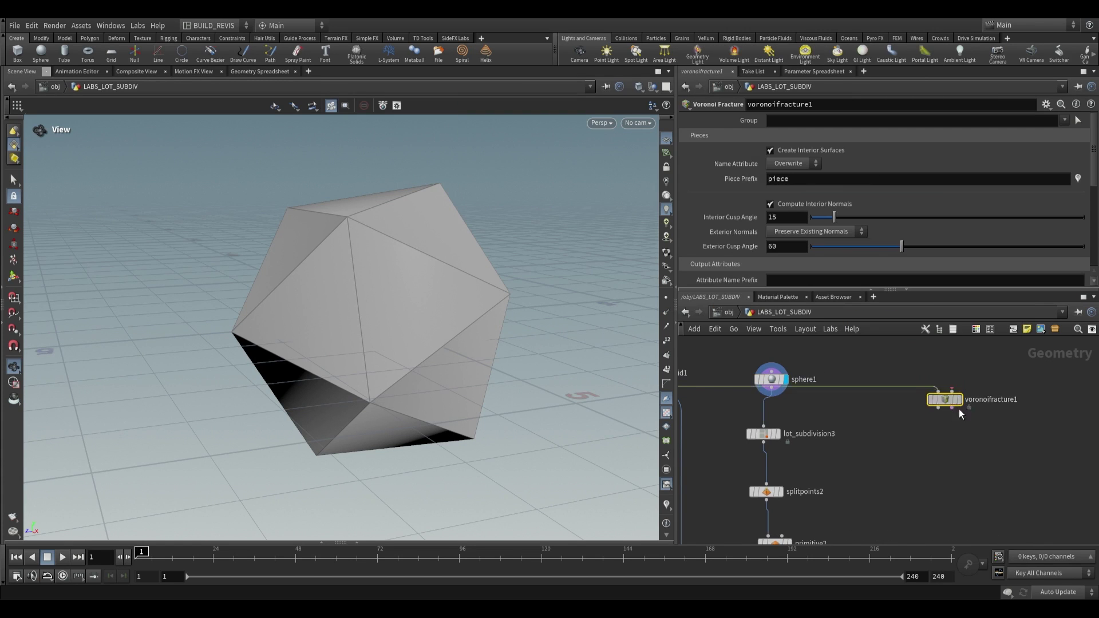
Scatter 10 points on the grid, feed them into the Voronoi Fracture and display the fractured grid.
{"action": "key", "text": "Tab"}
{"action": "left_click", "coordinate": [986, 385]}
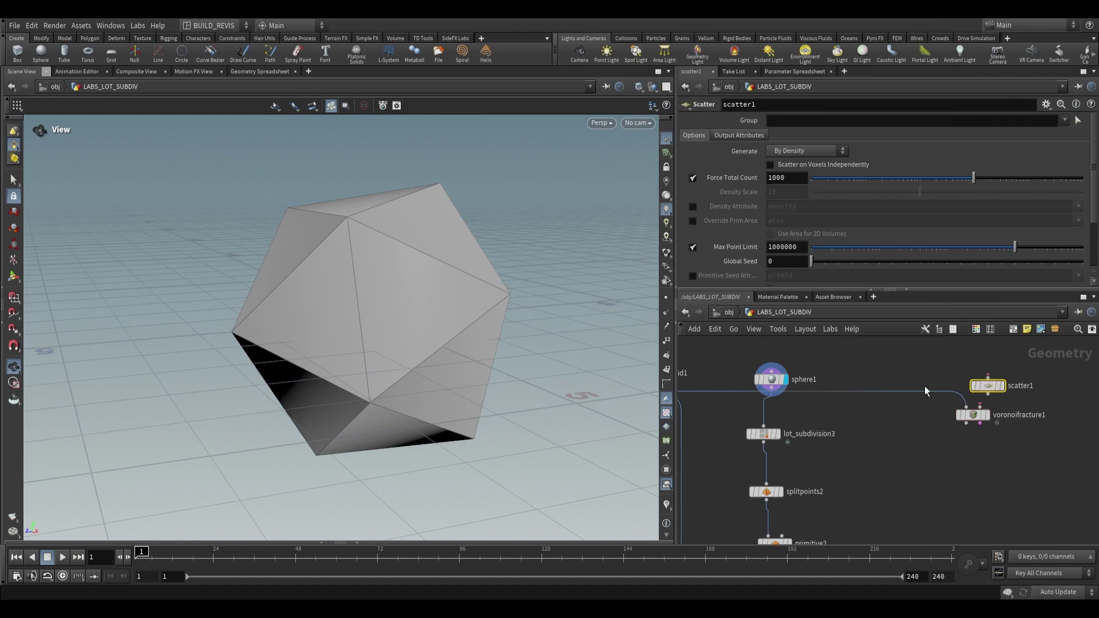
{"action": "middle_click_drag", "start_coordinate": [925, 387], "coordinate": [977, 386]}
{"action": "left_click", "coordinate": [703, 380]}
{"action": "type", "text": "10"}
{"action": "left_click", "coordinate": [1040, 393]}
{"action": "left_click", "coordinate": [1032, 406]}
{"action": "left_click", "coordinate": [1039, 413]}
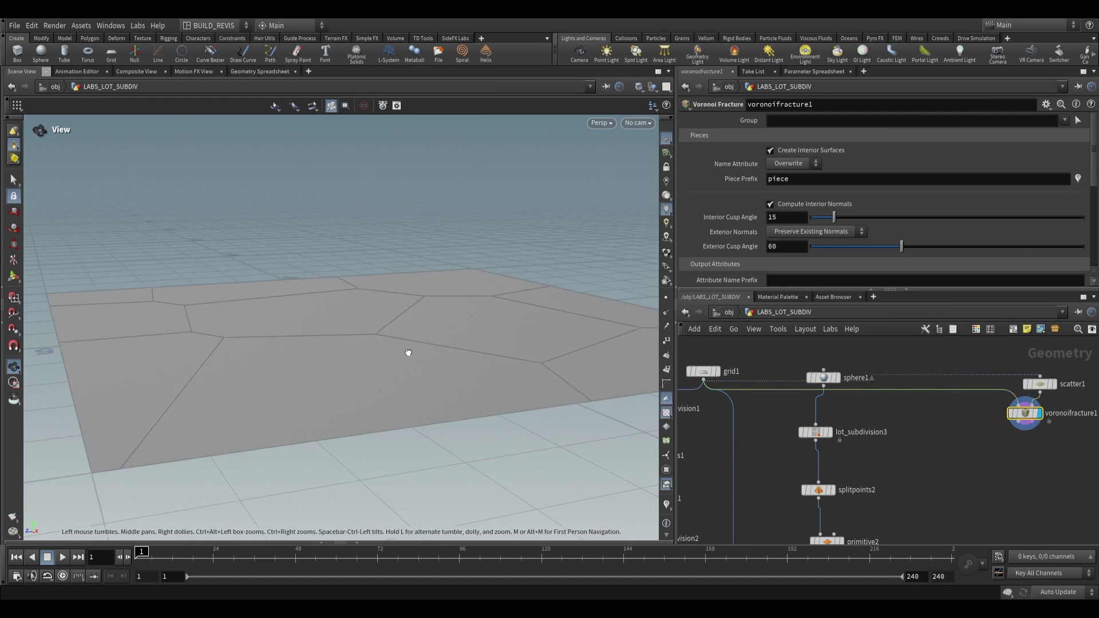
{"action": "left_click_drag", "start_coordinate": [407, 351], "coordinate": [388, 373]}
{"action": "right_click_drag", "start_coordinate": [387, 374], "coordinate": [388, 356]}
Extend the Voronoi Fracture chain with Point Split, Primitive Properties and Labs Lot Subdivision nodes.
{"action": "middle_click_drag", "start_coordinate": [919, 496], "coordinate": [833, 437]}
{"action": "scroll", "coordinate": [833, 437], "scroll_direction": "down", "scroll_amount": 1}
{"action": "left_click_drag", "start_coordinate": [813, 413], "coordinate": [957, 445]}
{"action": "scroll", "coordinate": [917, 421], "scroll_direction": "up", "scroll_amount": 1}
{"action": "left_click", "coordinate": [919, 369]}
{"action": "left_click", "coordinate": [916, 497]}
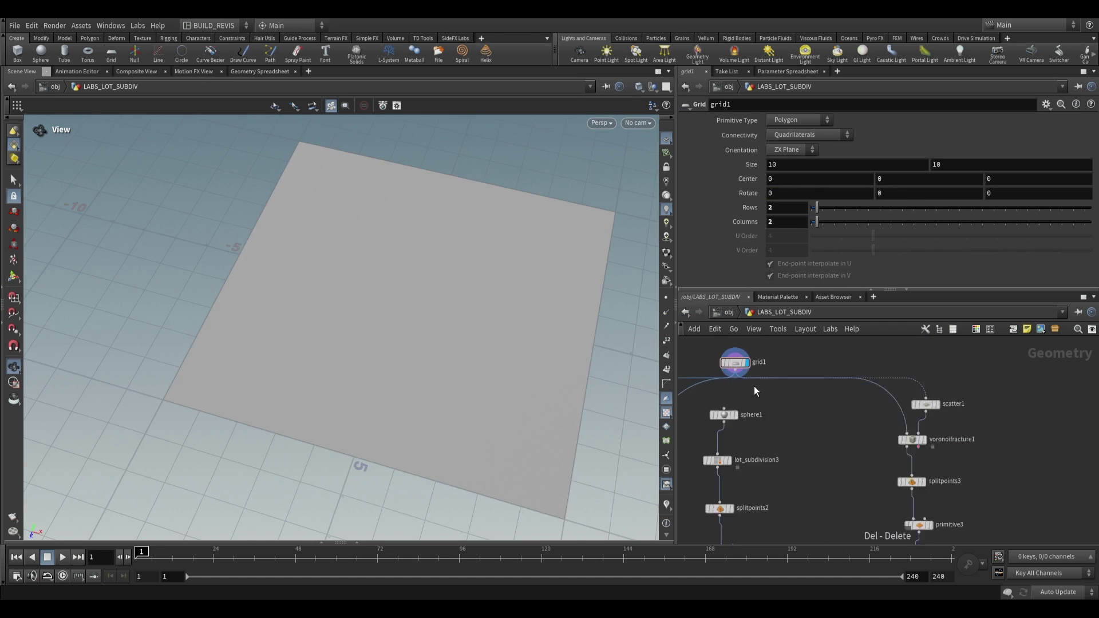
Add another Labs Lot Subdivision node in a new branch from the grid and display it.
{"action": "scroll", "coordinate": [756, 383], "scroll_direction": "up", "scroll_amount": 1}
{"action": "scroll", "coordinate": [762, 379], "scroll_direction": "down", "scroll_amount": 1}
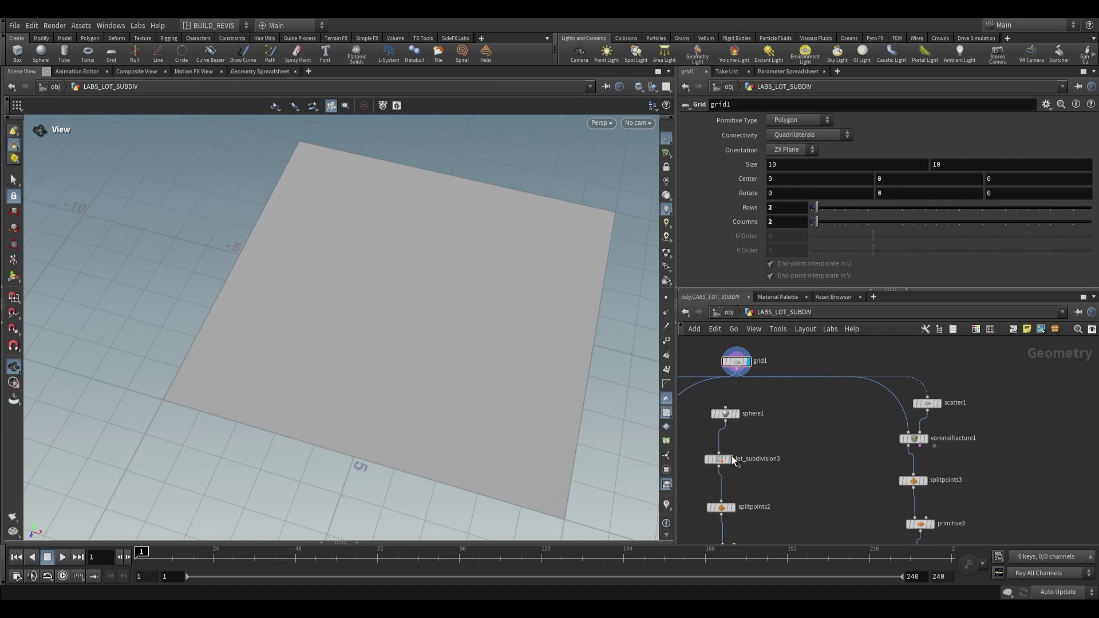
{"action": "mouse_move", "coordinate": [791, 415]}
{"action": "middle_mouse_down"}
{"action": "mouse_move", "coordinate": [821, 380]}
{"action": "mouse_move", "coordinate": [781, 405]}
{"action": "middle_mouse_up"}
{"action": "key", "text": "Tab"}
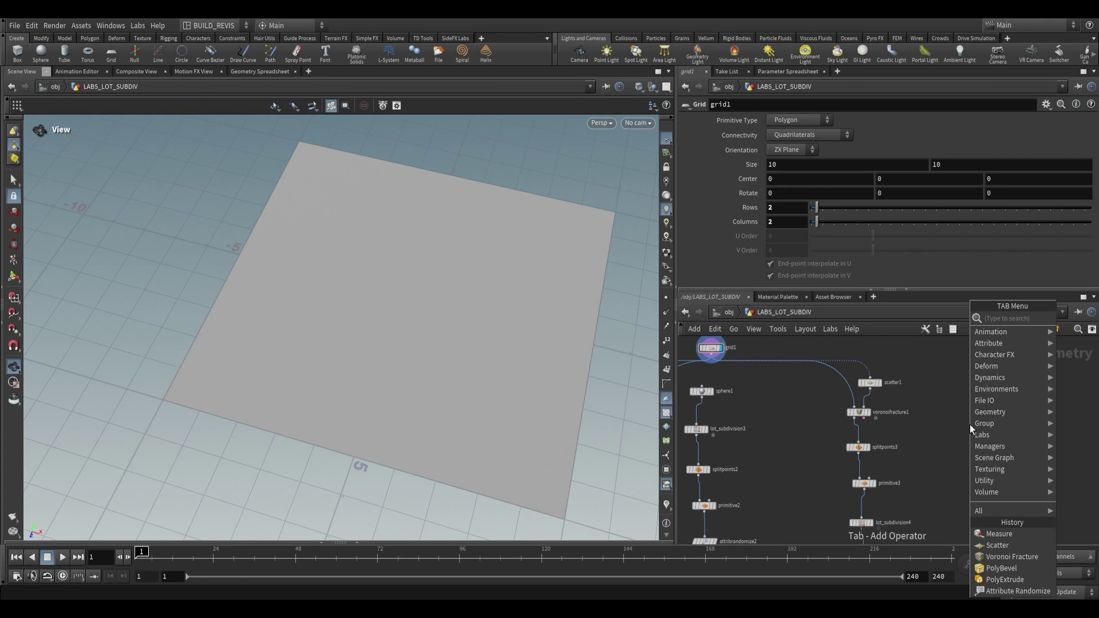
{"action": "type", "text": "lo"}
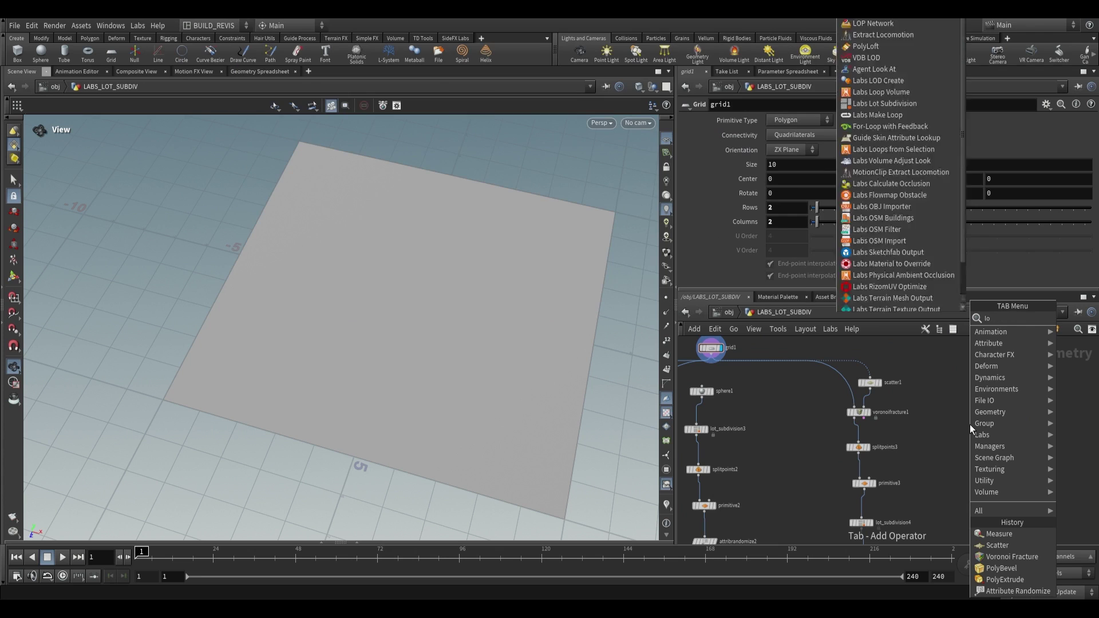
{"action": "type", "text": "t si"}
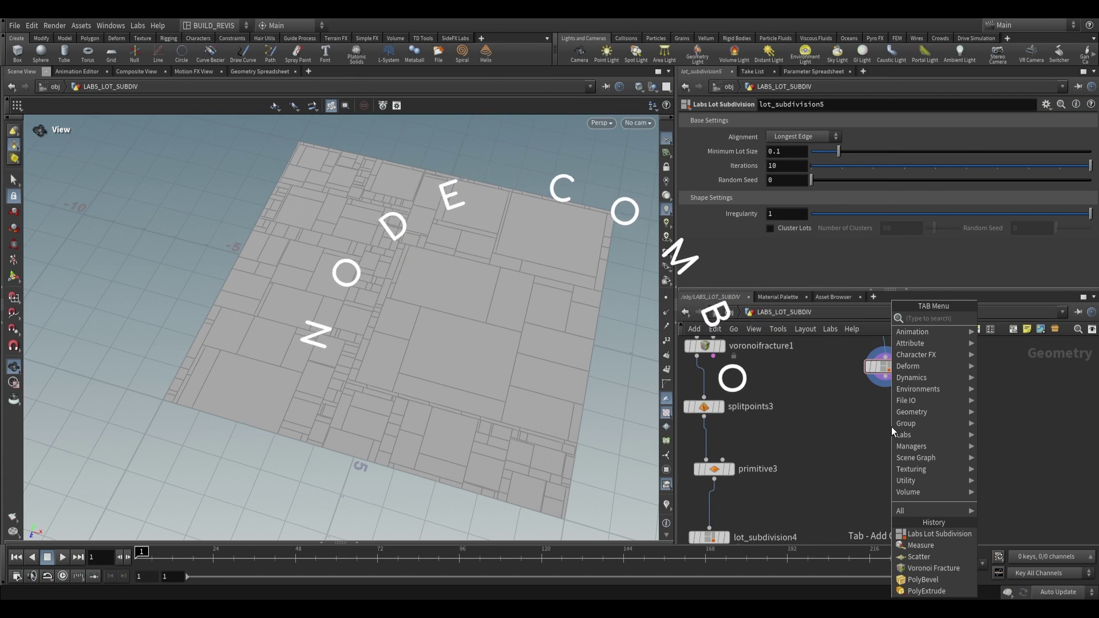
Add a Measure node for primitive Area below the new lot subdivision, wire it and display it.
{"action": "type", "text": "meas"}
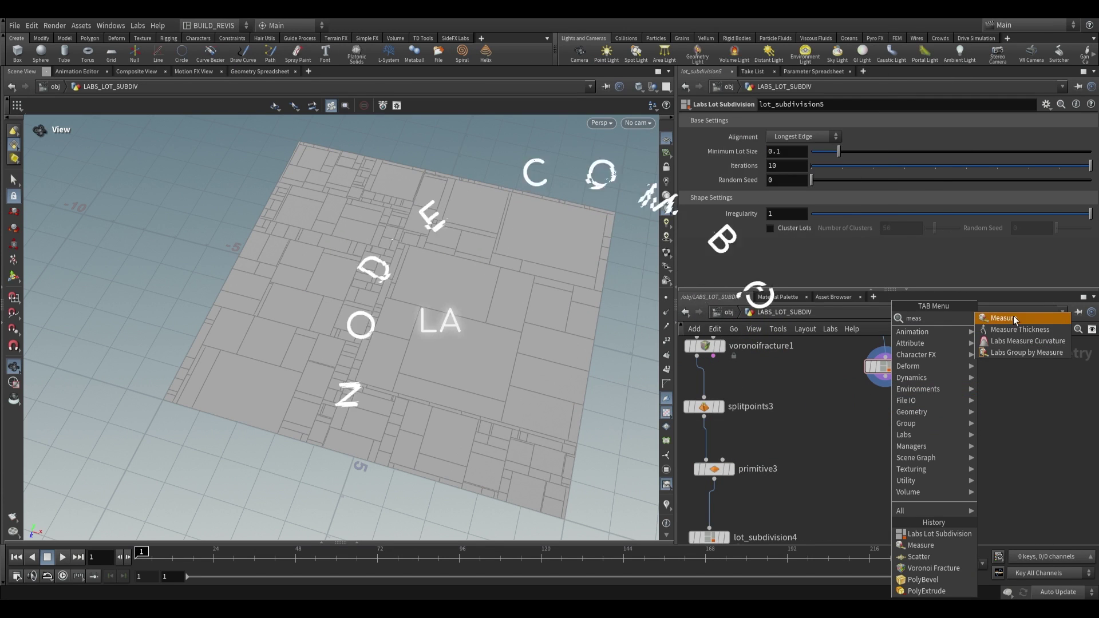
{"action": "key", "text": "Return"}
{"action": "left_click", "coordinate": [888, 428]}
{"action": "left_click_drag", "start_coordinate": [894, 381], "coordinate": [888, 415]}
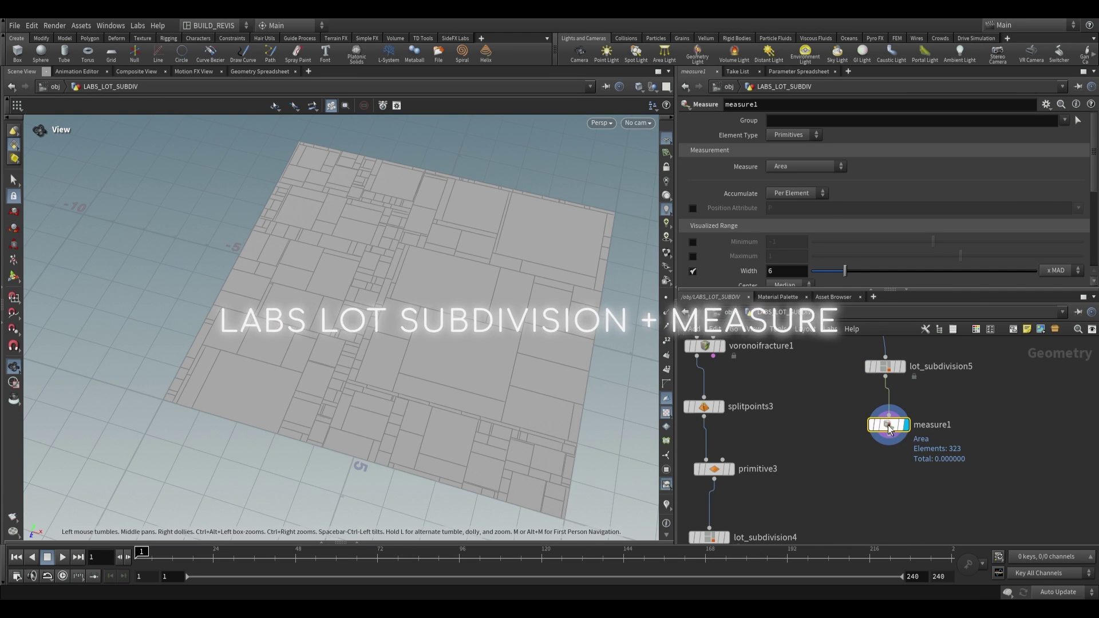
Check the Measure node's attribute information, turn on the color visualization of lot areas and examine the lots.
{"action": "left_click", "coordinate": [856, 429]}
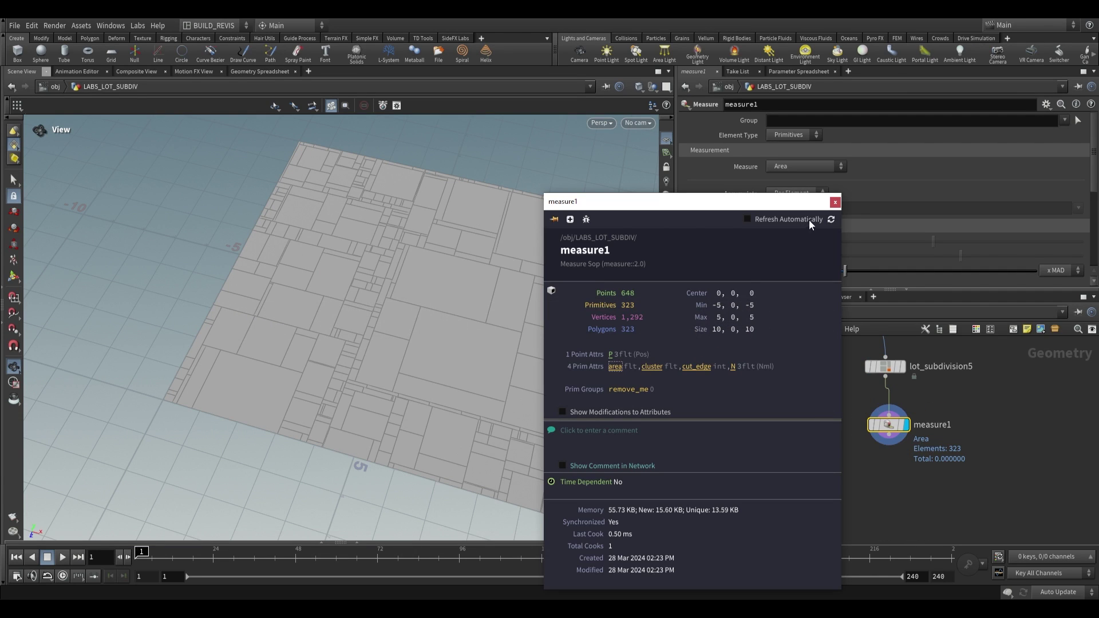
{"action": "left_click", "coordinate": [835, 202]}
{"action": "left_click", "coordinate": [666, 506]}
{"action": "left_click_drag", "start_coordinate": [485, 331], "coordinate": [456, 306]}
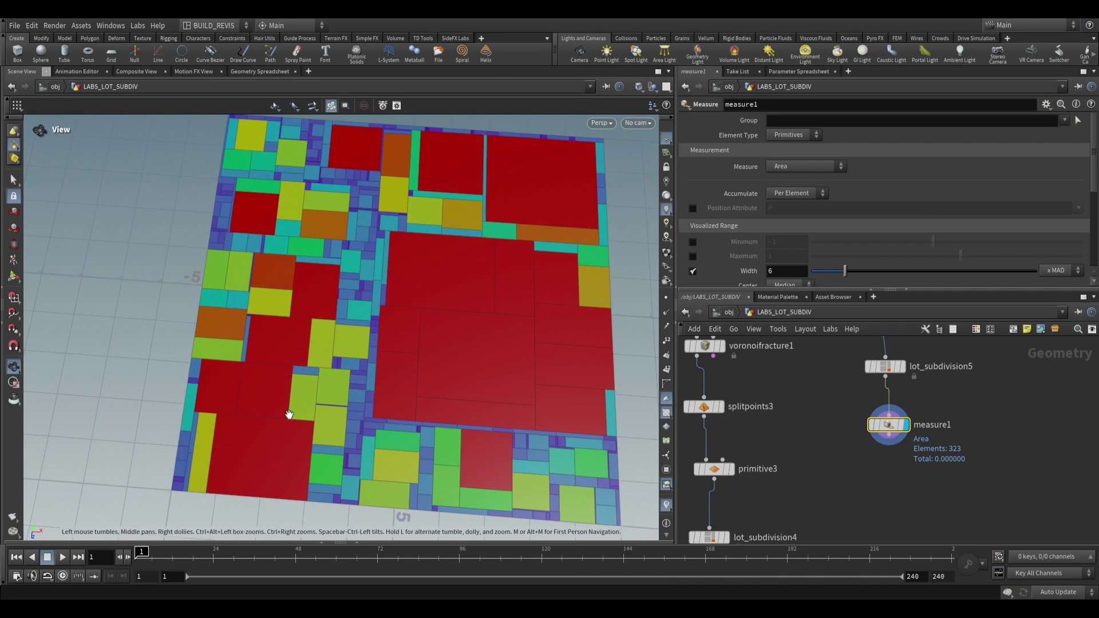
{"action": "left_click_drag", "start_coordinate": [330, 288], "coordinate": [426, 382]}
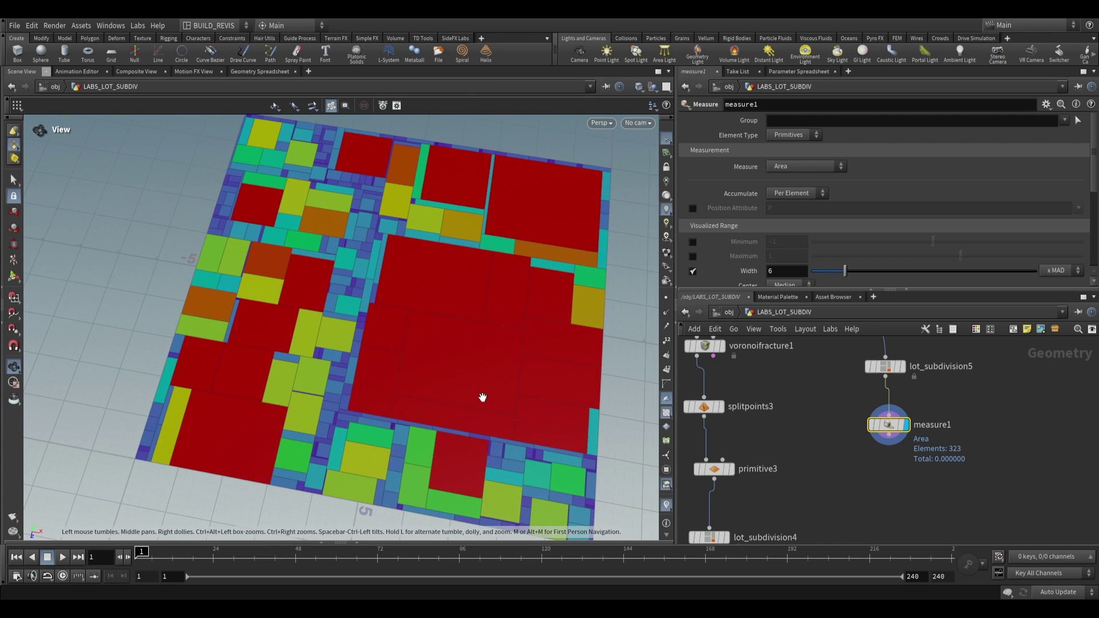
{"action": "left_click_drag", "start_coordinate": [399, 330], "coordinate": [375, 289]}
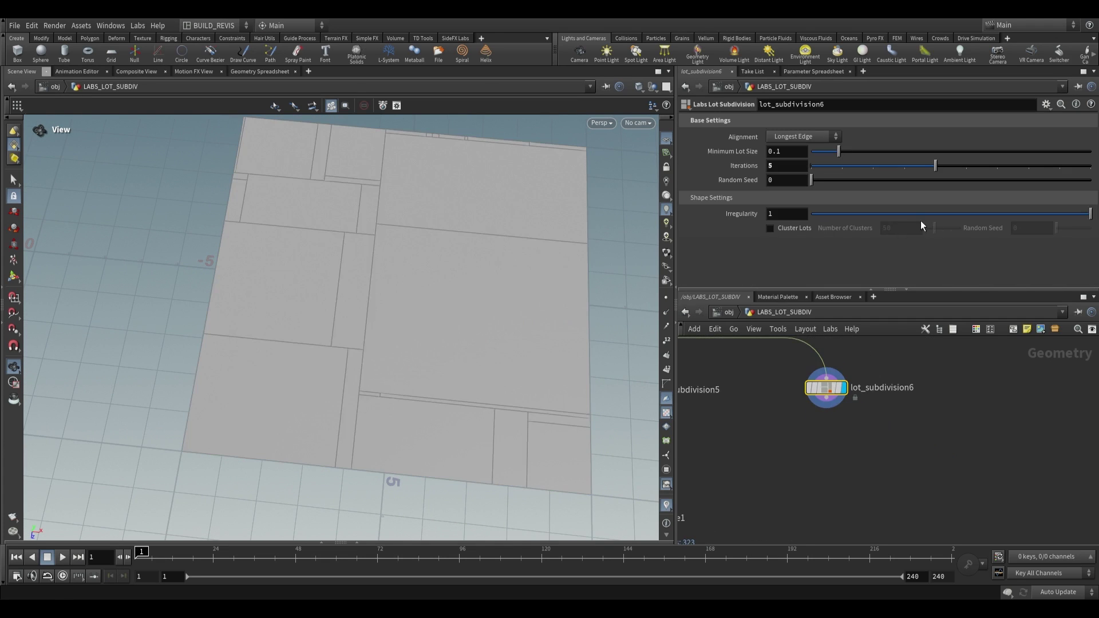
Set the Irregularity of the newest lot subdivision, the one with 5 iterations, to 0.166.
{"action": "left_click_drag", "start_coordinate": [921, 220], "coordinate": [857, 215]}
{"action": "middle_click_drag", "start_coordinate": [884, 461], "coordinate": [862, 429]}
{"action": "scroll", "coordinate": [831, 446], "scroll_direction": "down", "scroll_amount": 2}
Add a For-Each Primitive block below the newest lot subdivision.
{"action": "left_click", "coordinate": [834, 468]}
{"action": "key", "text": "Tab"}
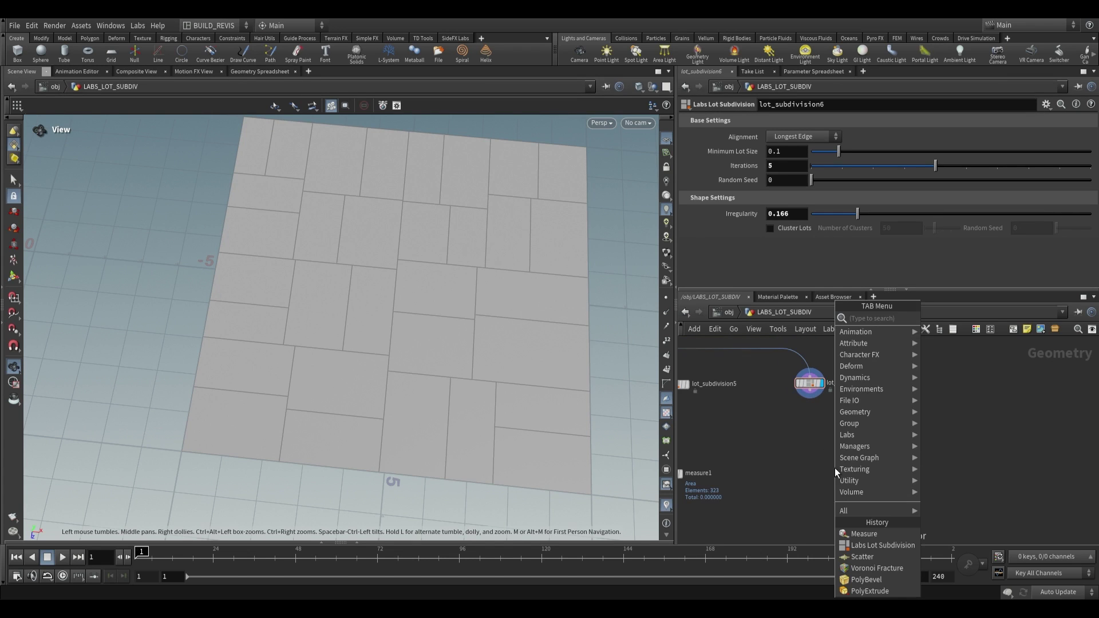
{"action": "type", "text": "foreac"}
{"action": "key", "text": "Down"}
{"action": "key", "text": "Down"}
{"action": "key", "text": "Down"}
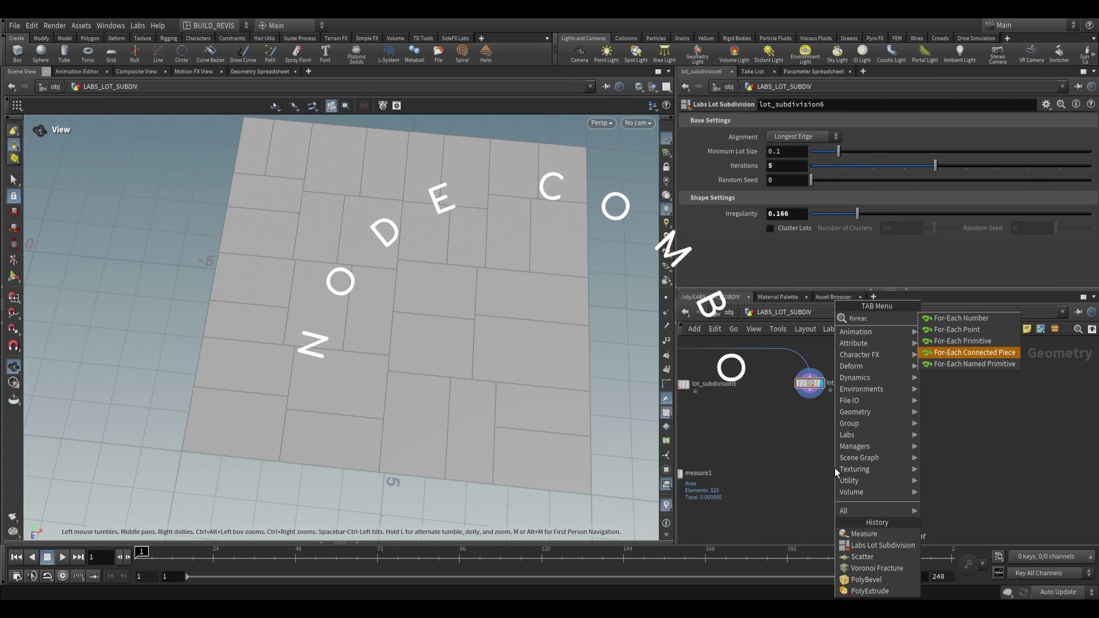
{"action": "key", "text": "Up"}
{"action": "key", "text": "Return"}
{"action": "left_click", "coordinate": [834, 469]}
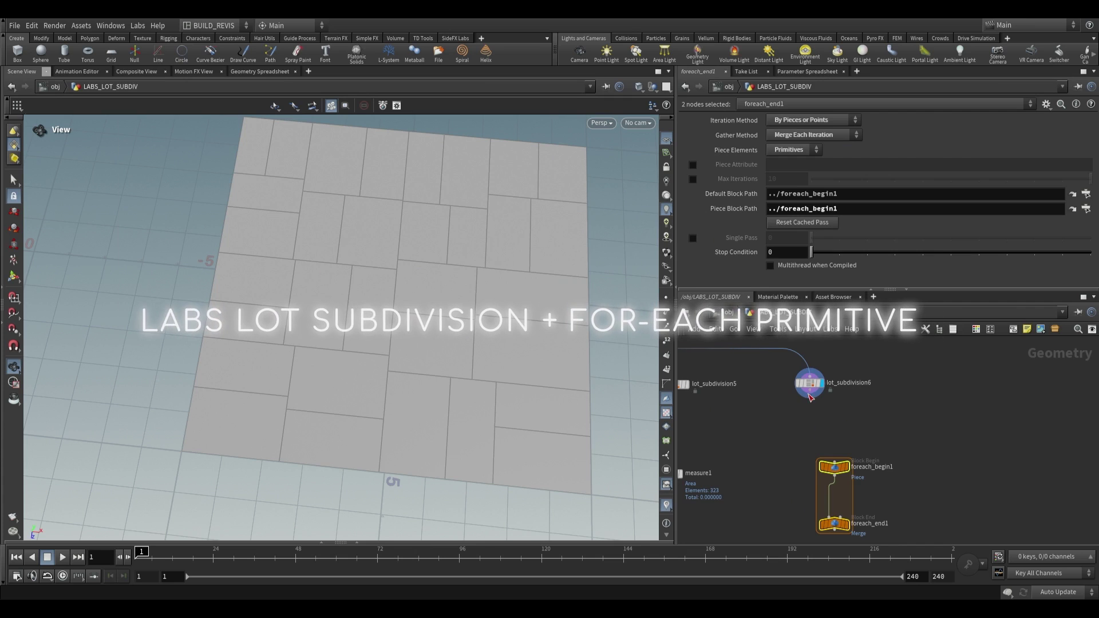
Wire the lot subdivision into the For-Each block, display the block's begin node and space out its end node.
{"action": "left_click", "coordinate": [847, 468]}
{"action": "left_click_drag", "start_coordinate": [838, 468], "coordinate": [826, 431]}
{"action": "scroll", "coordinate": [851, 484], "scroll_direction": "up", "scroll_amount": 2}
{"action": "left_click_drag", "start_coordinate": [815, 489], "coordinate": [814, 503]}
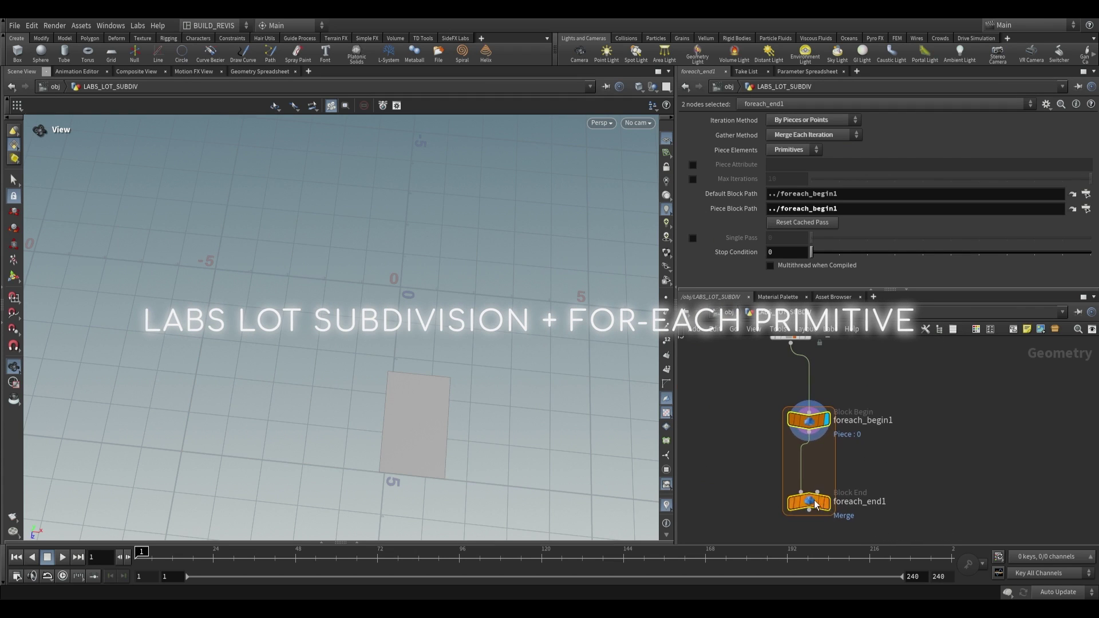
Display the For-Each block's end node, turn on its Single Pass option and set the pass to 7.
{"action": "left_click", "coordinate": [826, 503]}
{"action": "left_click", "coordinate": [807, 507]}
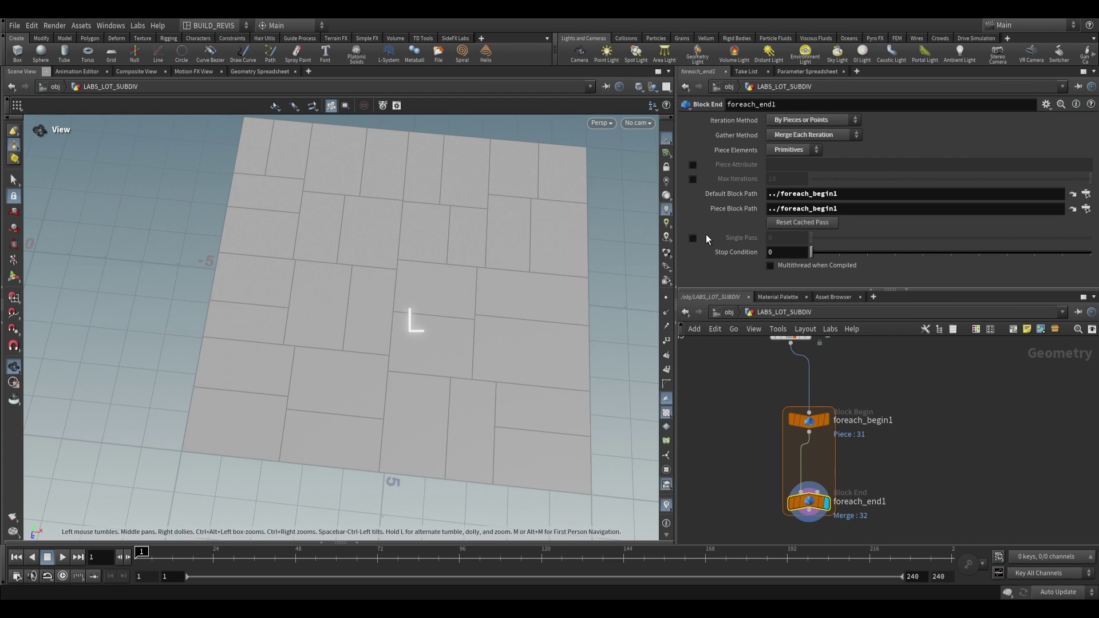
{"action": "left_click", "coordinate": [692, 238]}
{"action": "left_click_drag", "start_coordinate": [816, 236], "coordinate": [1007, 243]}
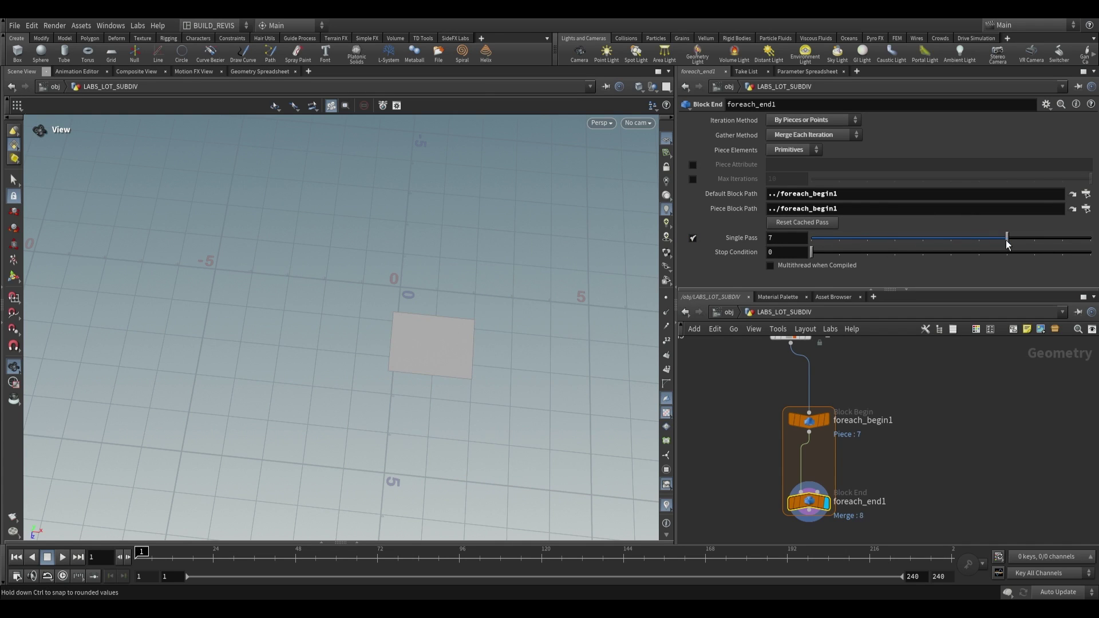
Move the For-Each end node farther below its begin node and set Single Pass to 6.
{"action": "middle_click_drag", "start_coordinate": [863, 471], "coordinate": [839, 425]}
{"action": "left_click_drag", "start_coordinate": [791, 458], "coordinate": [810, 522]}
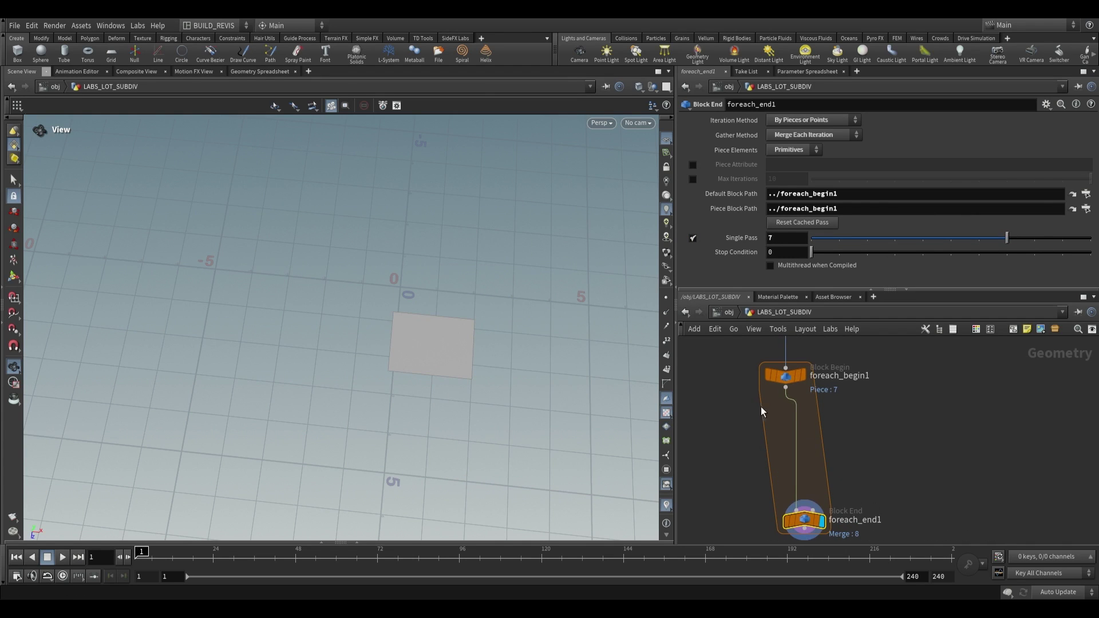
{"action": "scroll", "coordinate": [844, 422], "scroll_direction": "down", "scroll_amount": 2}
{"action": "left_click_drag", "start_coordinate": [430, 347], "coordinate": [441, 333]}
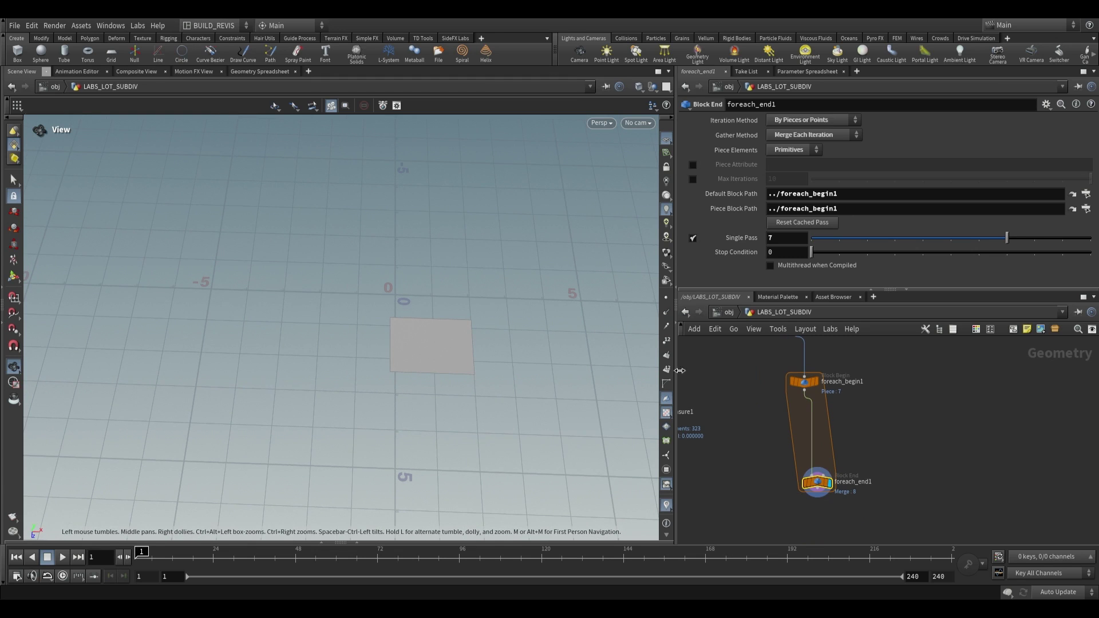
{"action": "scroll", "coordinate": [815, 399], "scroll_direction": "down", "scroll_amount": 1}
Display the first lot subdivision in the grid's extruded-lots branch and examine its layout.
{"action": "middle_click_drag", "start_coordinate": [893, 351], "coordinate": [881, 397]}
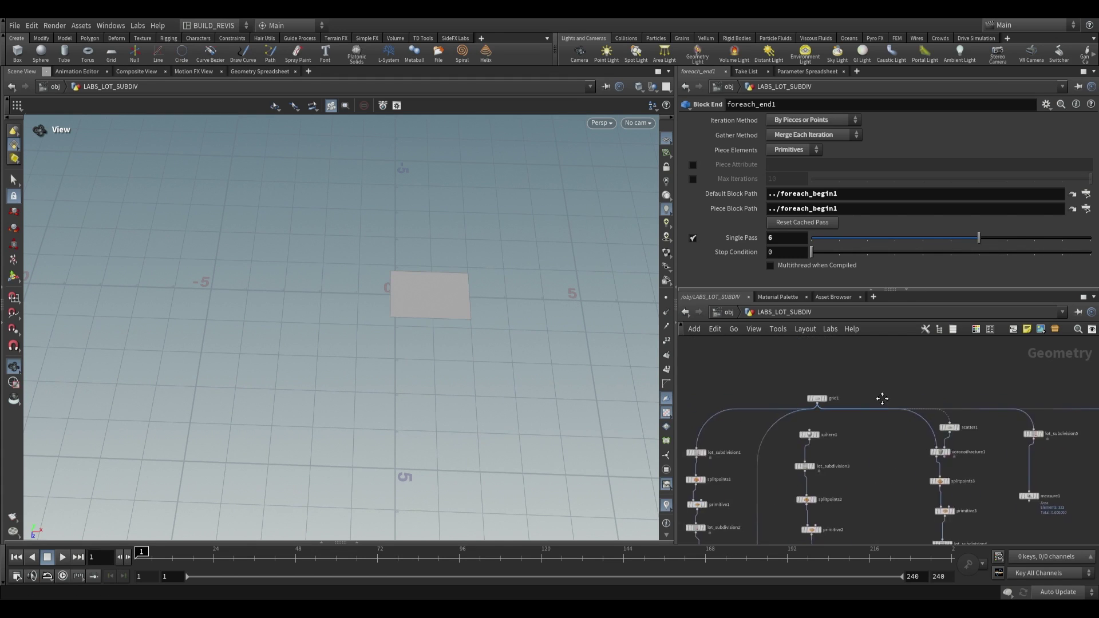
{"action": "scroll", "coordinate": [800, 401], "scroll_direction": "up", "scroll_amount": 2}
{"action": "middle_click_drag", "start_coordinate": [876, 462], "coordinate": [912, 403]}
{"action": "scroll", "coordinate": [912, 402], "scroll_direction": "down", "scroll_amount": 1}
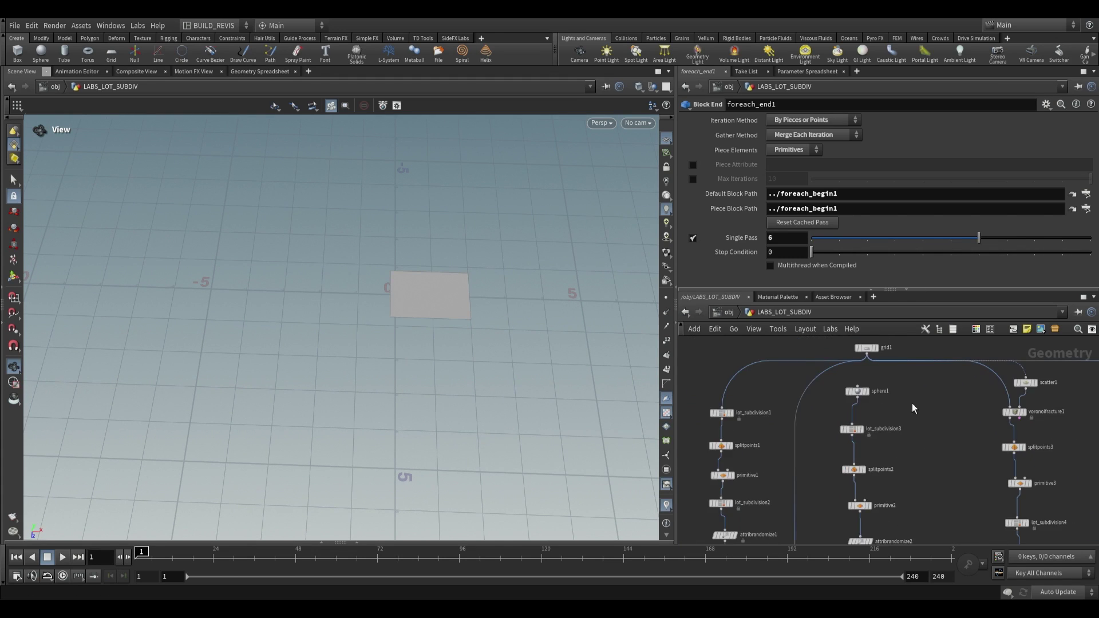
{"action": "left_click", "coordinate": [733, 416]}
{"action": "left_click_drag", "start_coordinate": [456, 315], "coordinate": [340, 319]}
{"action": "scroll", "coordinate": [340, 320], "scroll_direction": "down", "scroll_amount": 2}
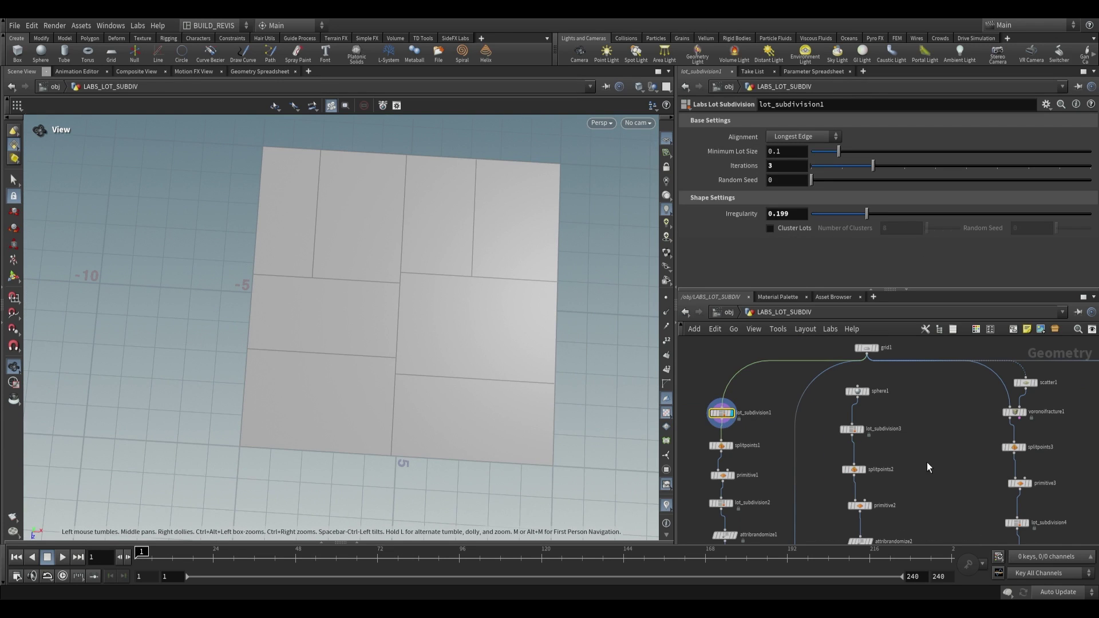
Review the merged extruded lots of the grid branch and the PolyBevel result of the sphere branch.
{"action": "middle_click_drag", "start_coordinate": [910, 515], "coordinate": [907, 341]}
{"action": "middle_click_drag", "start_coordinate": [886, 480], "coordinate": [884, 406]}
{"action": "left_click", "coordinate": [769, 376]}
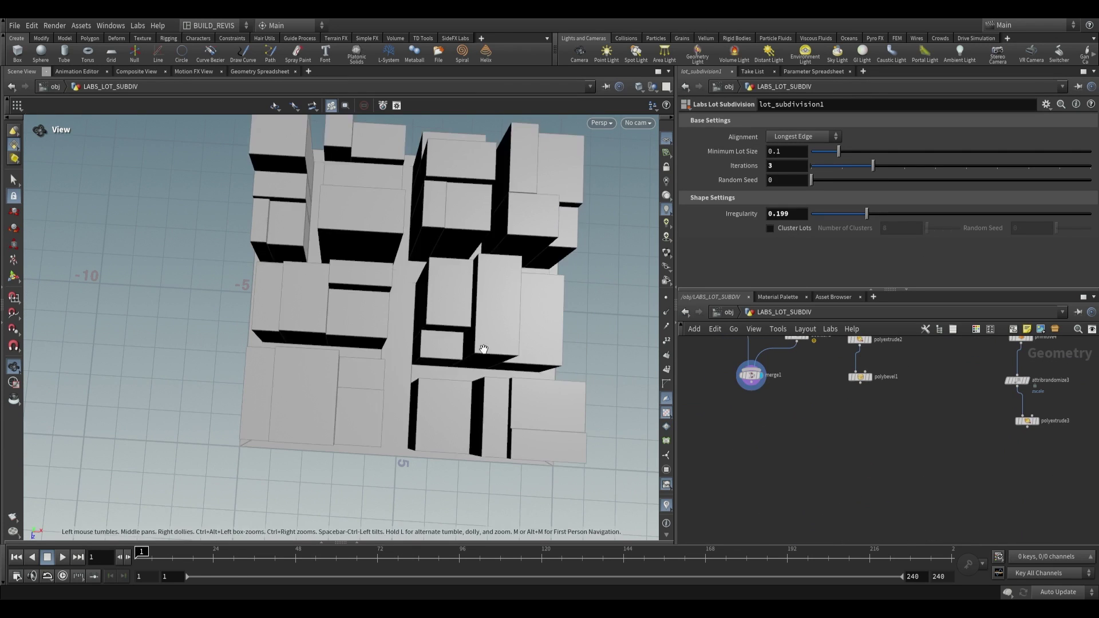
{"action": "left_click_drag", "start_coordinate": [572, 321], "coordinate": [578, 372]}
{"action": "left_click", "coordinate": [869, 377]}
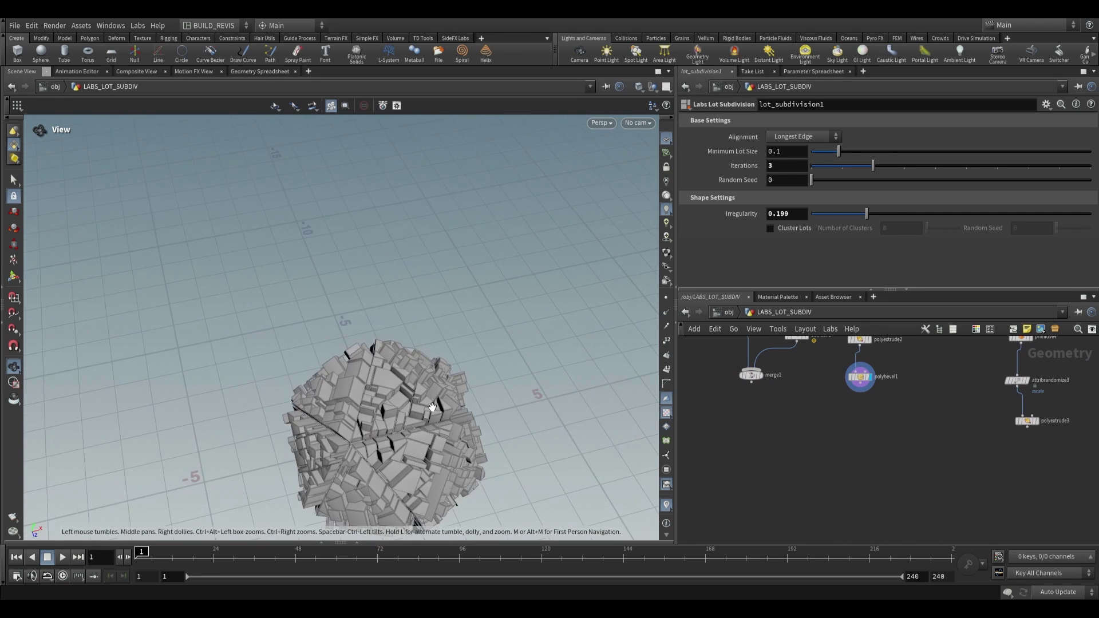
Display the Measure node's colored lot areas and look over the neighbouring branches of the network.
{"action": "middle_click_drag", "start_coordinate": [944, 424], "coordinate": [840, 442]}
{"action": "left_click", "coordinate": [903, 433]}
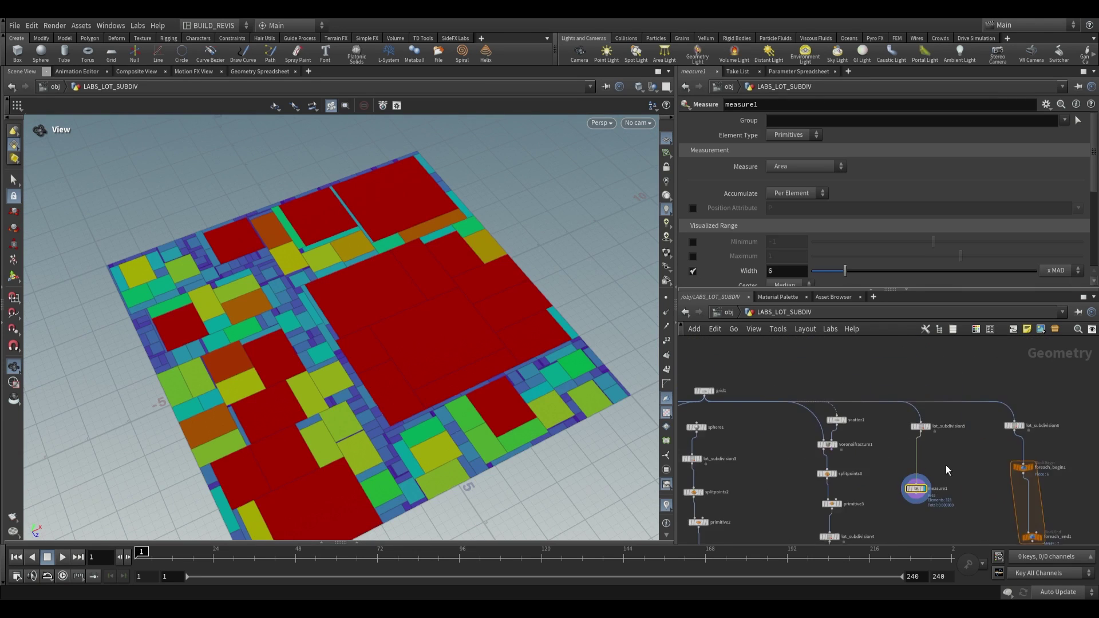
{"action": "middle_click_drag", "start_coordinate": [945, 465], "coordinate": [831, 412]}
{"action": "left_click_drag", "start_coordinate": [829, 408], "coordinate": [833, 391]}
{"action": "middle_click_drag", "start_coordinate": [883, 462], "coordinate": [833, 387]}
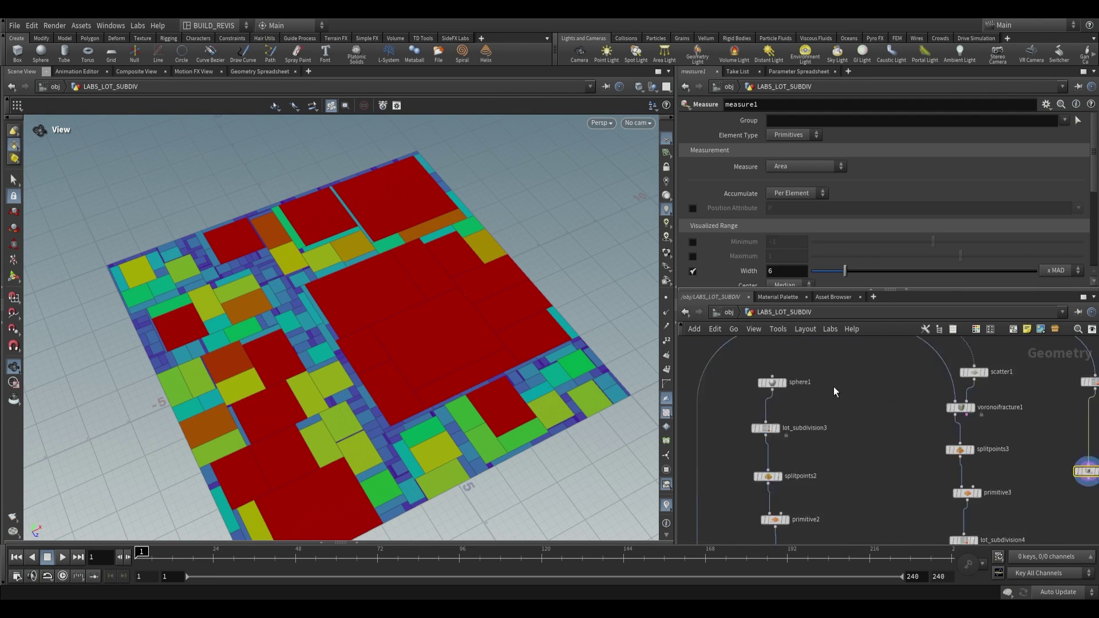
Show the parameters of the lot subdivision that feeds the Measure node.
{"action": "scroll", "coordinate": [833, 395], "scroll_direction": "down", "scroll_amount": 3}
{"action": "middle_click_drag", "start_coordinate": [988, 409], "coordinate": [808, 399]}
{"action": "scroll", "coordinate": [867, 381], "scroll_direction": "up", "scroll_amount": 3}
{"action": "left_click", "coordinate": [860, 384]}
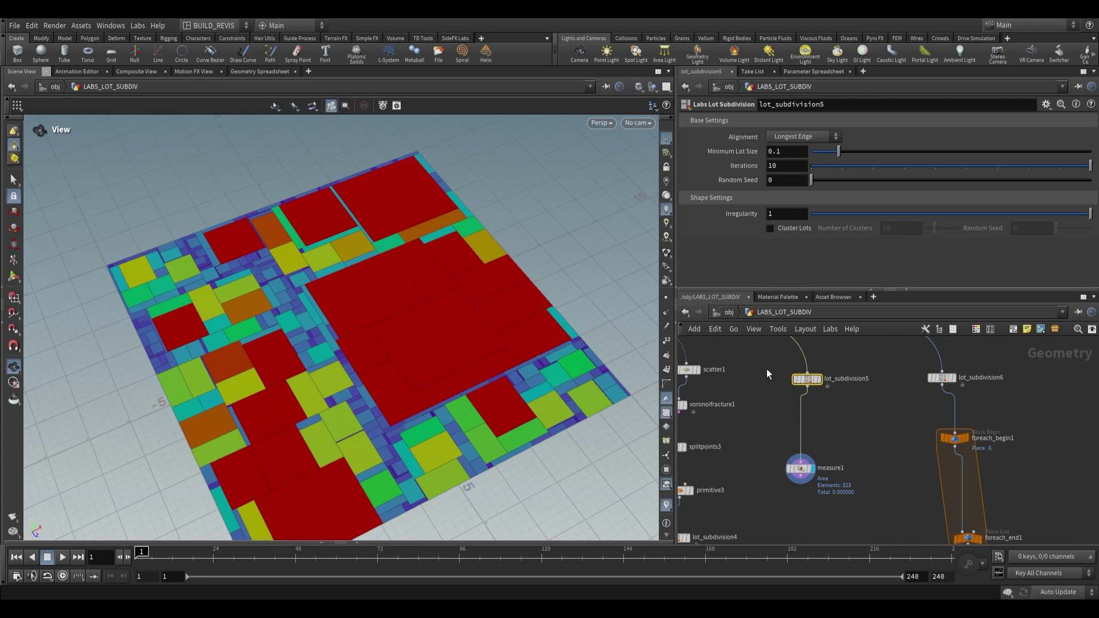